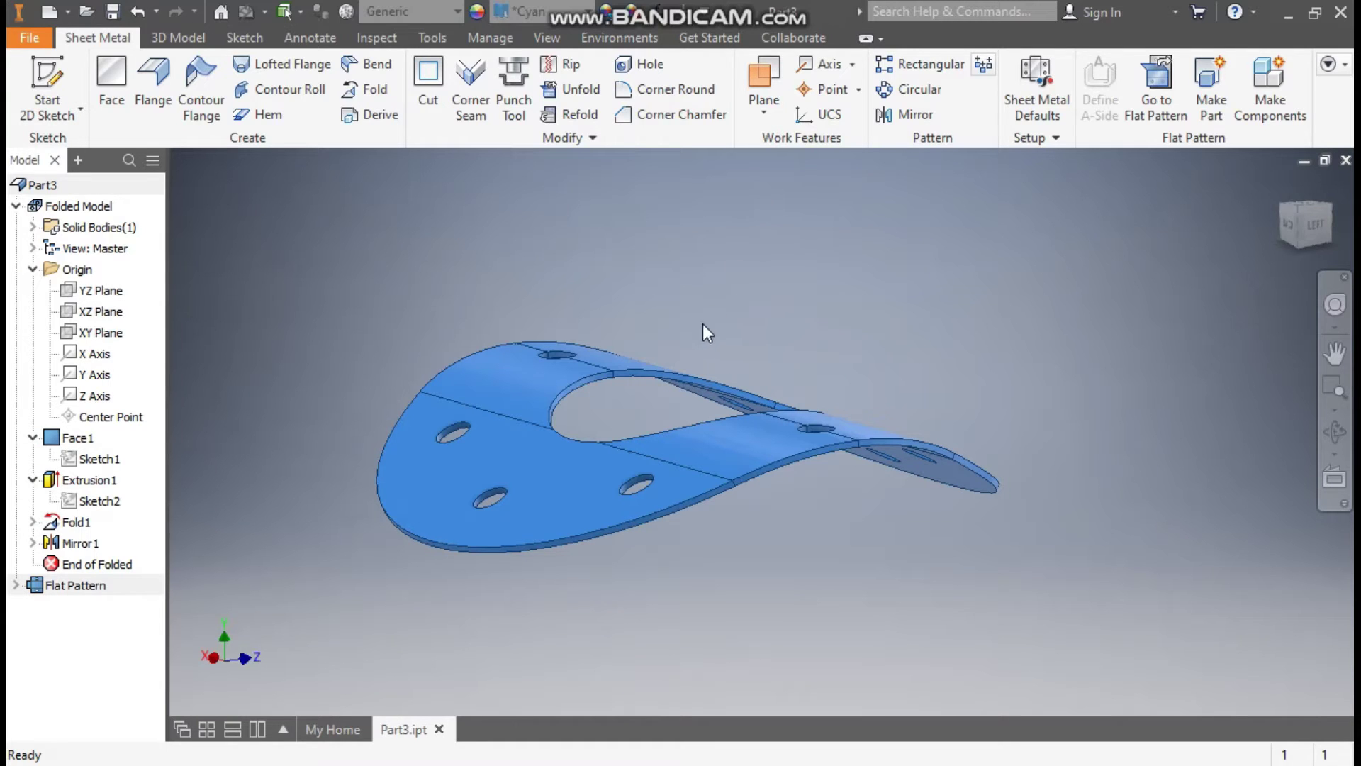
# - Create a new part from the Sheet Metal (mm).ipt template
pyautogui.click(1315, 227)
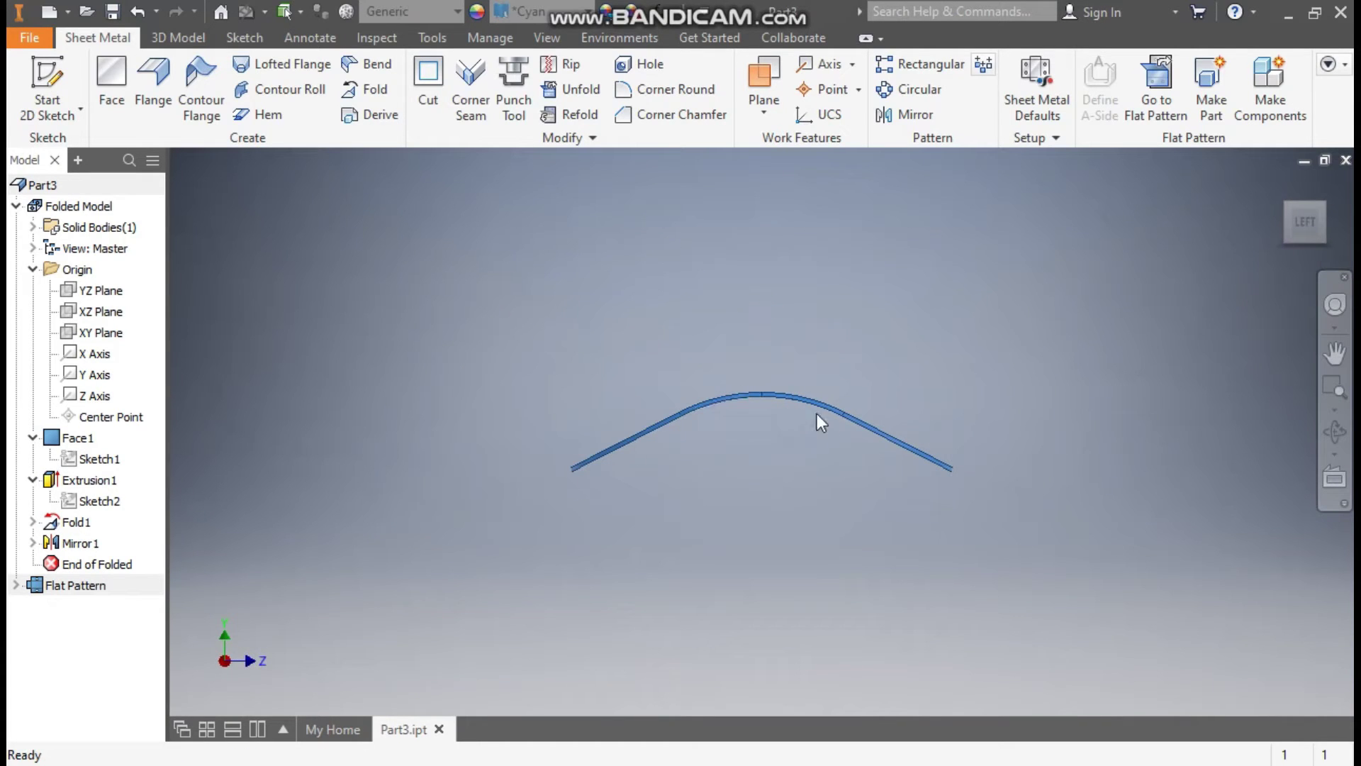
pyautogui.keyDown('shift'); pyautogui.moveTo(1142, 405); pyautogui.dragTo(1175, 457, button='middle'); pyautogui.keyUp('shift')
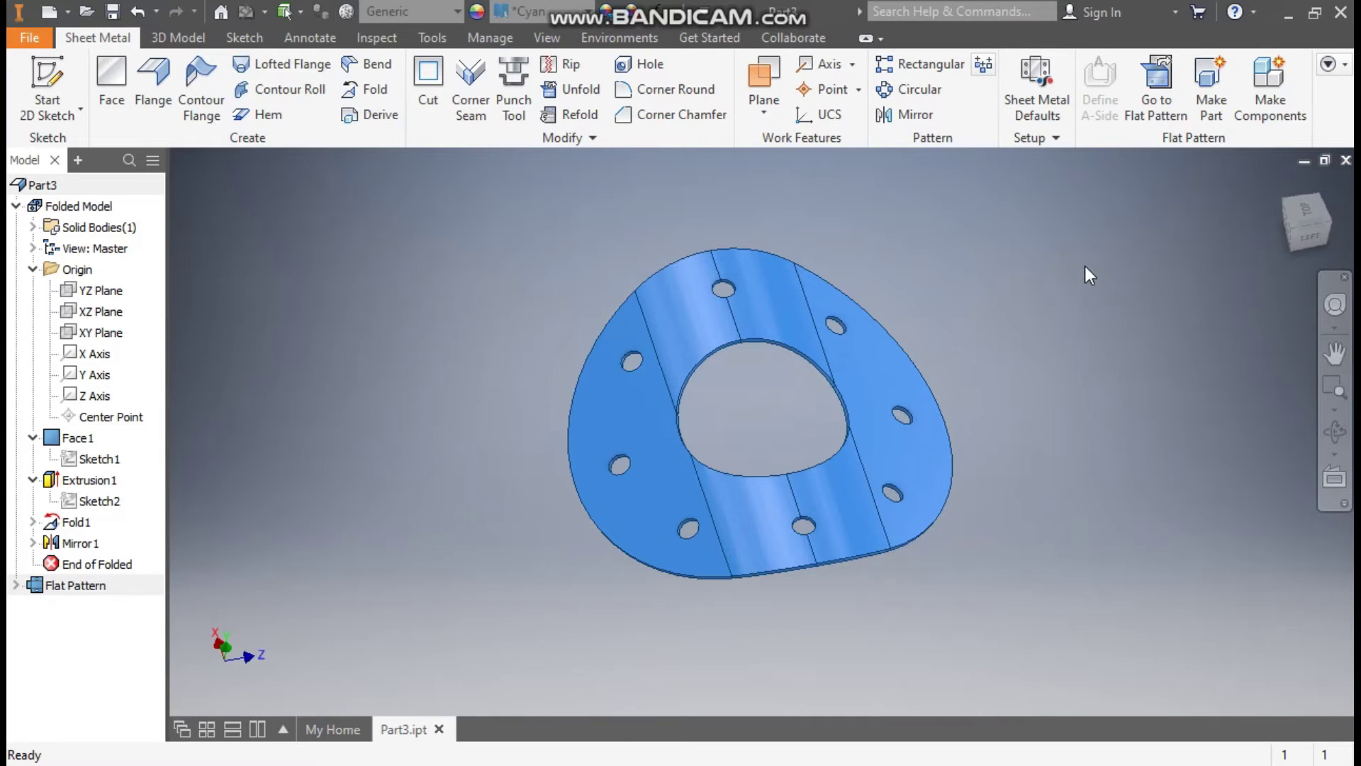
pyautogui.keyDown('shift'); pyautogui.moveTo(1296, 230); pyautogui.dragTo(1250, 319, button='middle'); pyautogui.keyUp('shift')
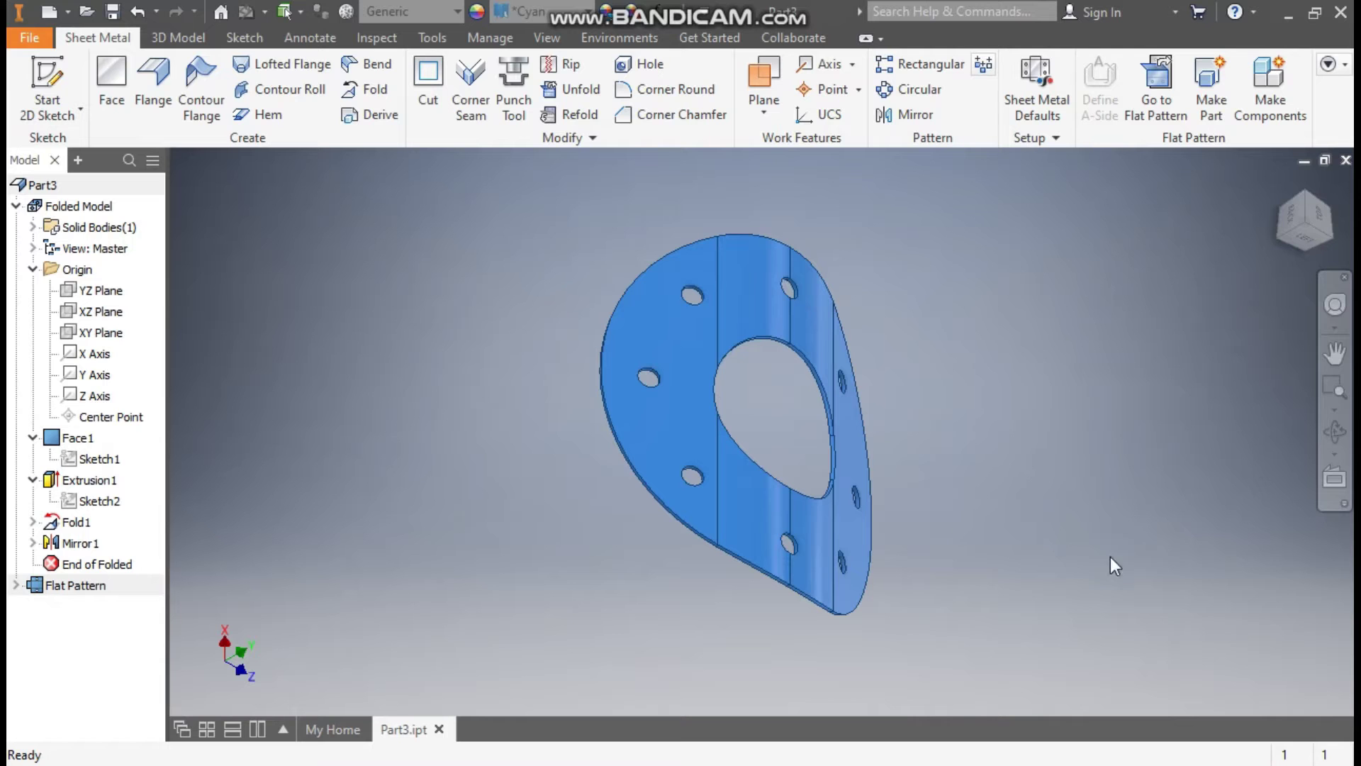
pyautogui.keyDown('shift'); pyautogui.moveTo(1143, 573); pyautogui.dragTo(1230, 543, button='middle'); pyautogui.keyUp('shift')
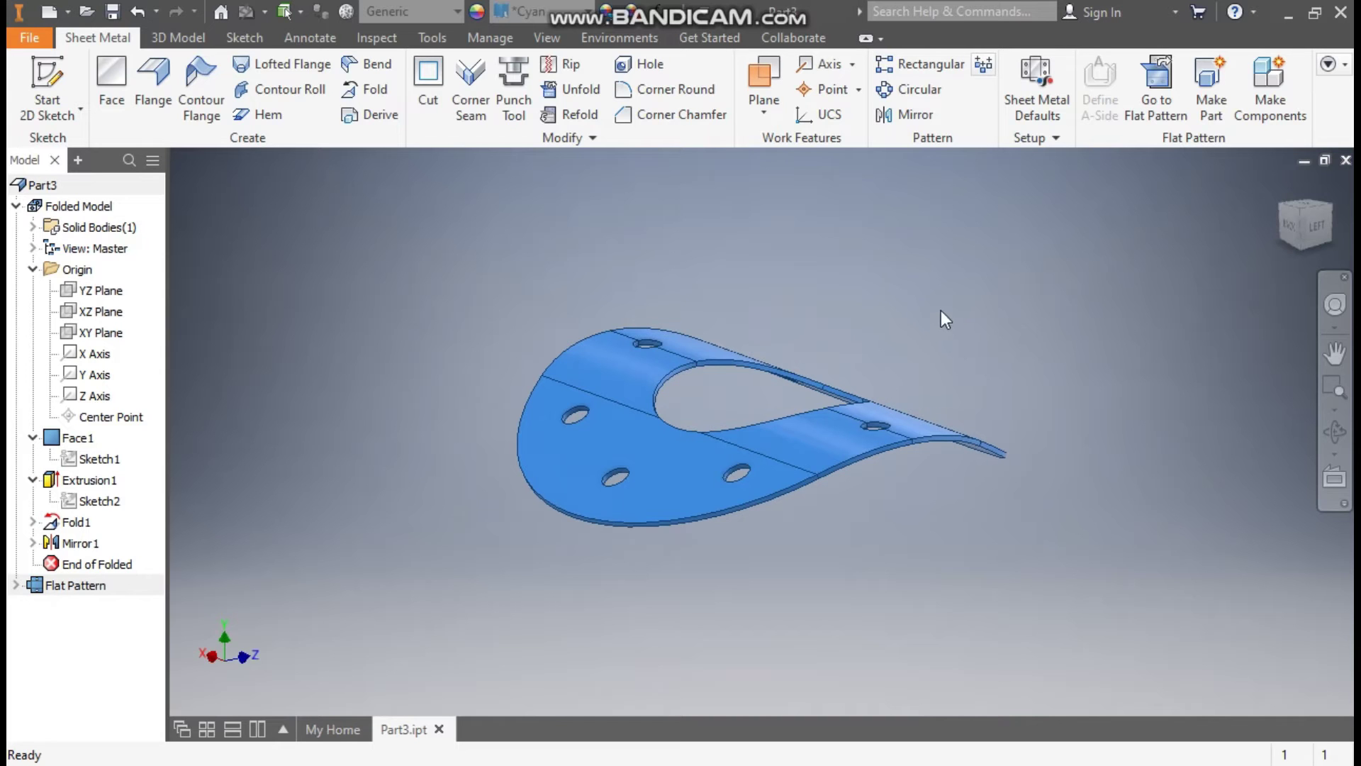
pyautogui.click(51, 14)
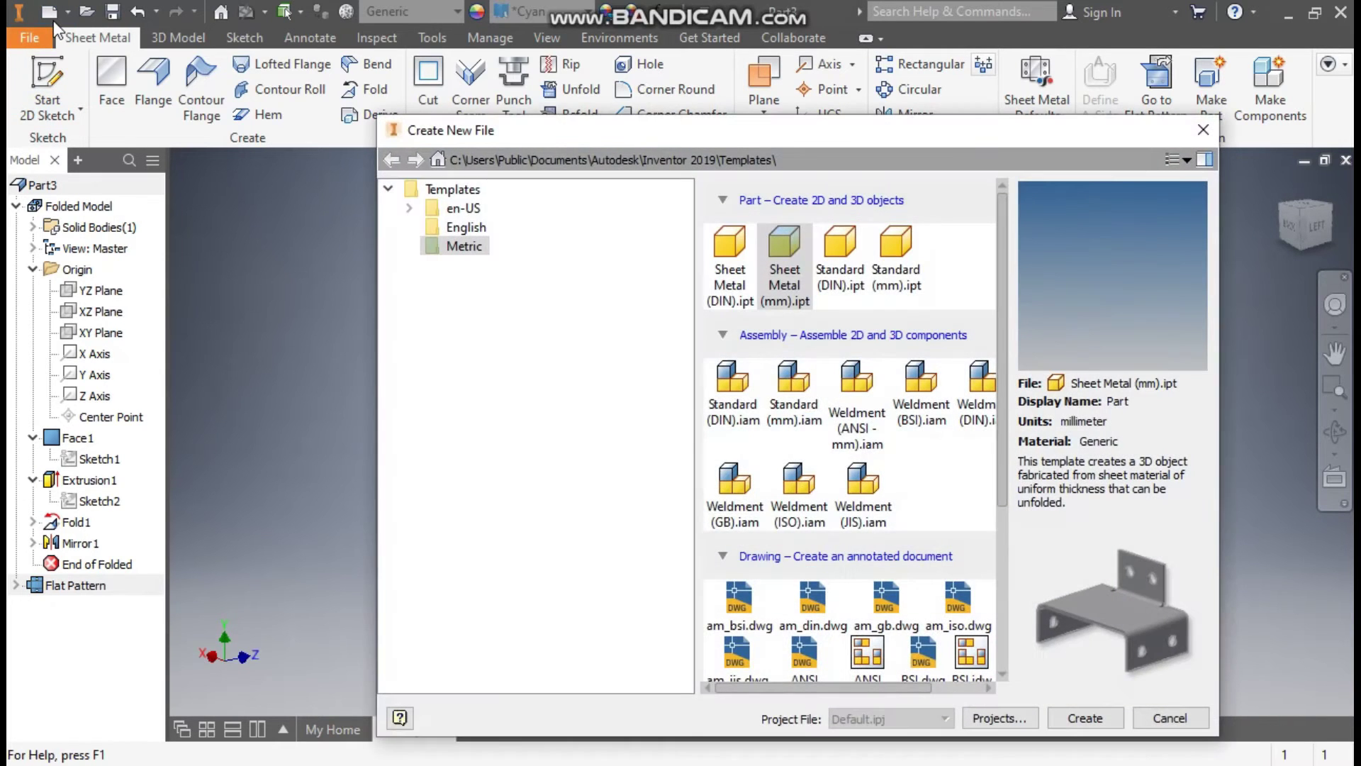
pyautogui.click(789, 248)
pyautogui.click(1092, 712)
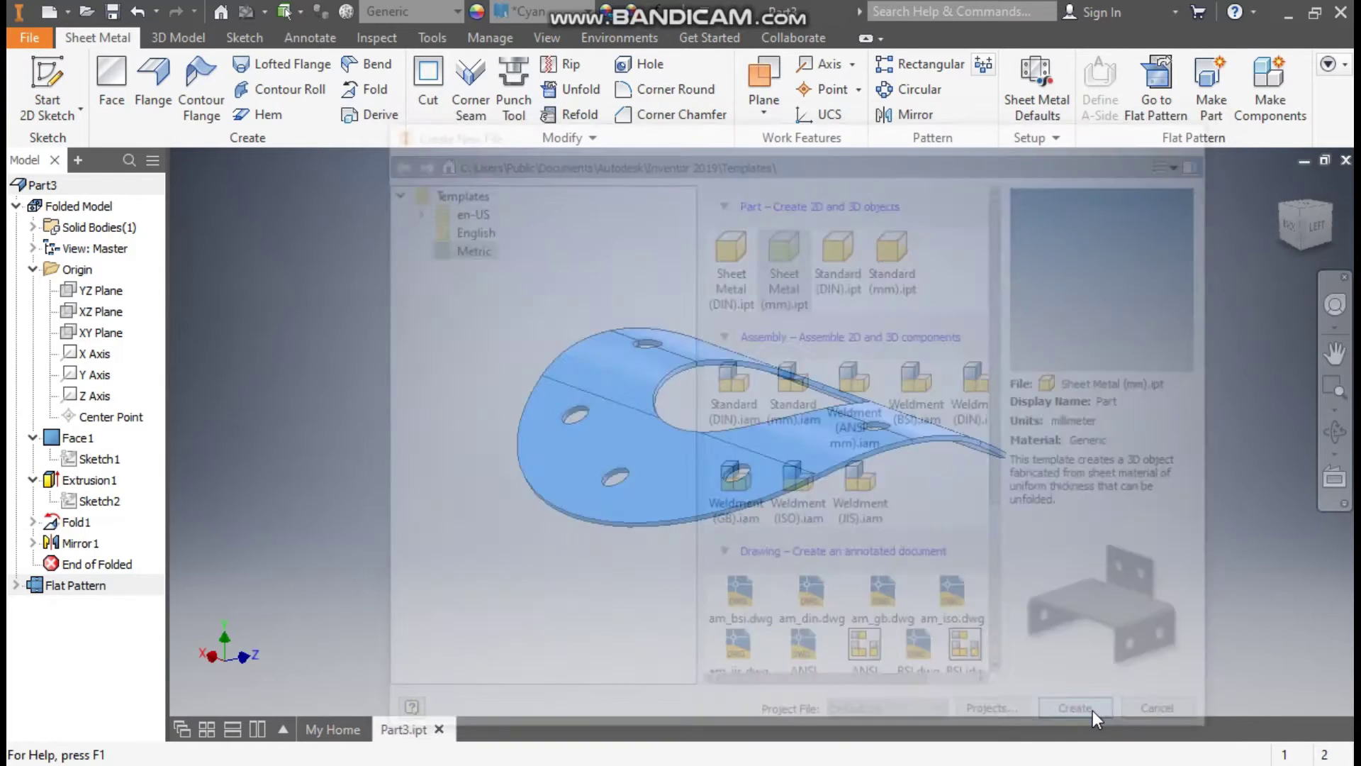
# - On the XZ plane, sketch concentric 350 and 150 diameter circles at the origin and finish
pyautogui.click(50, 84)
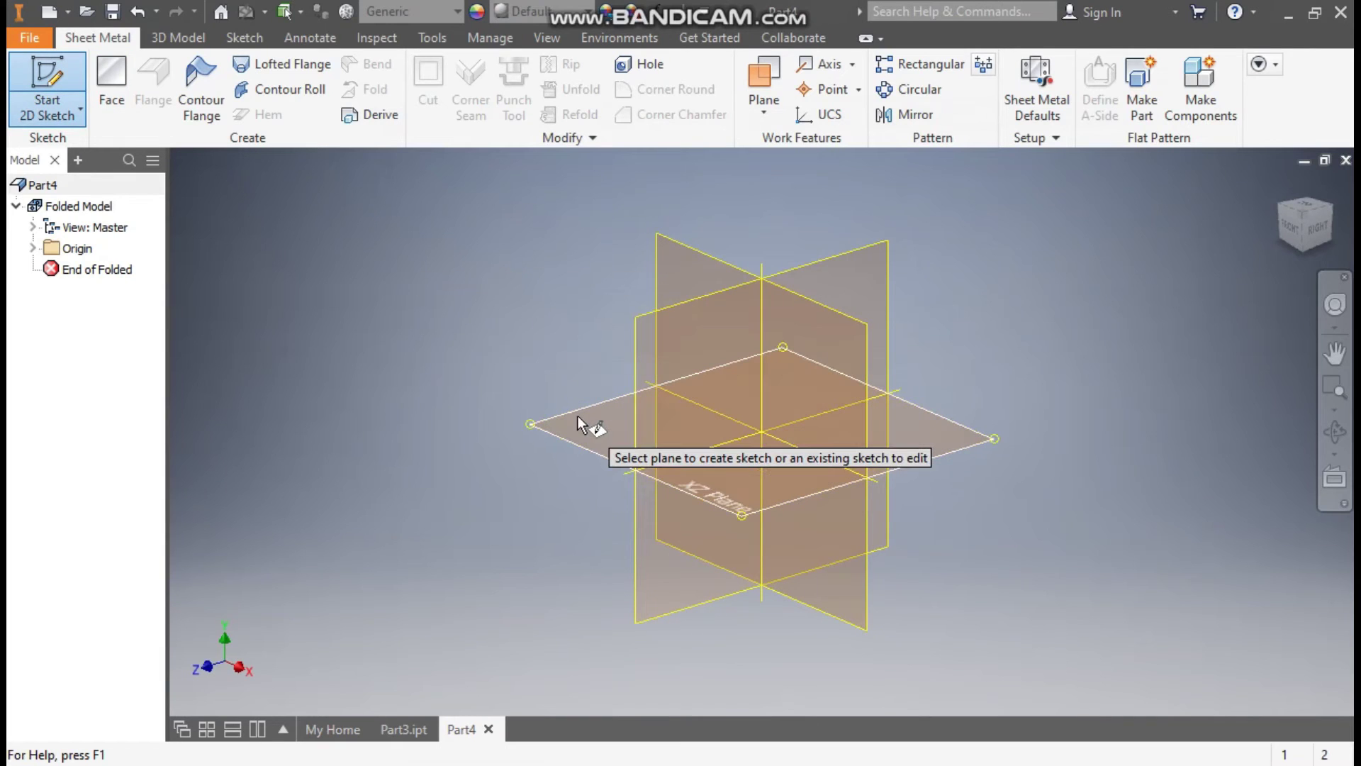
pyautogui.click(577, 418)
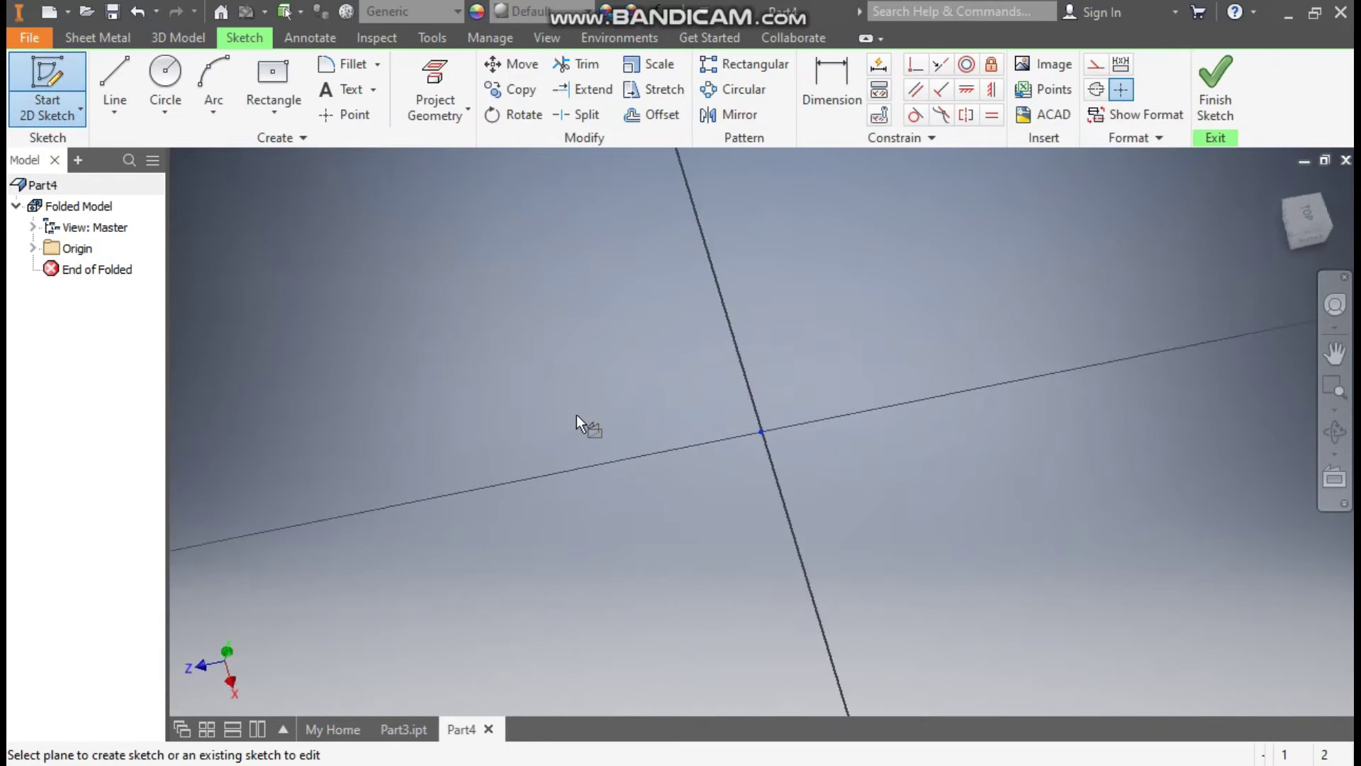
pyautogui.click(1328, 177)
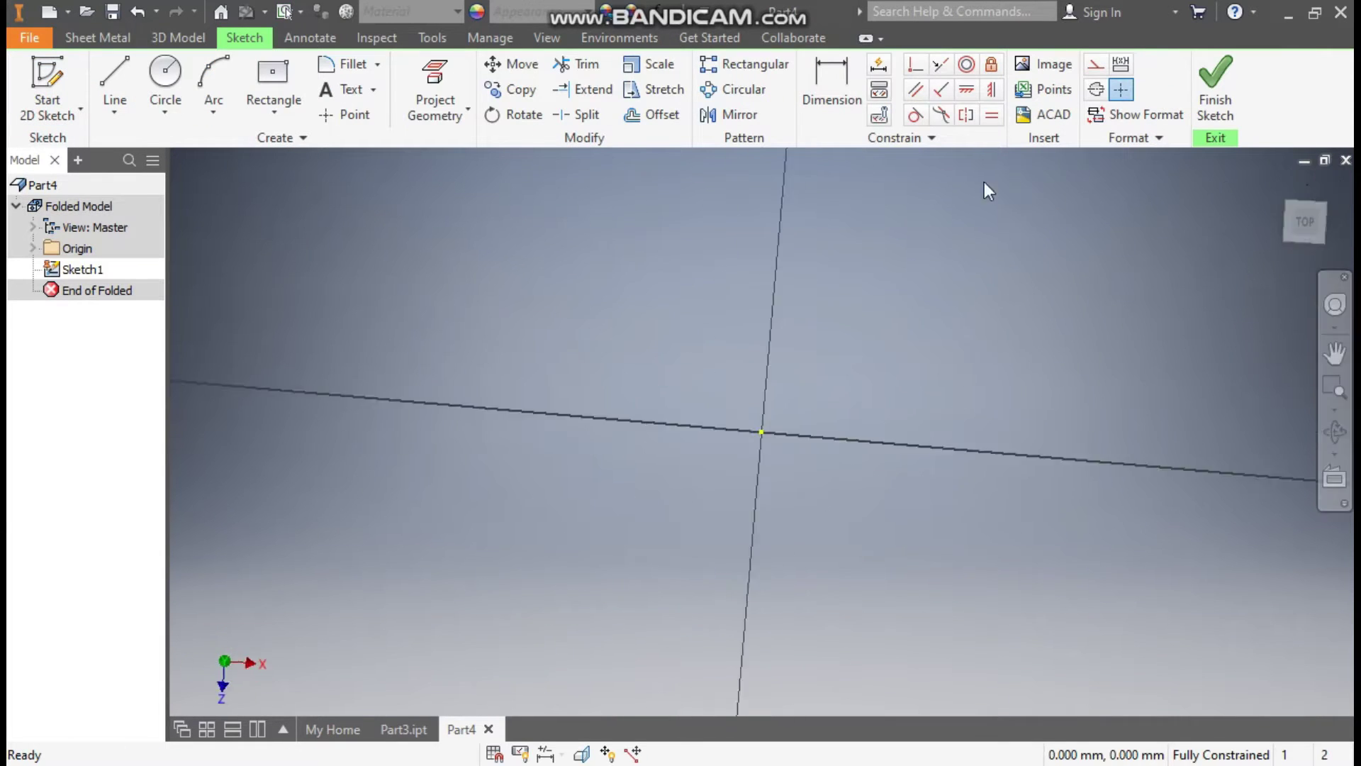
pyautogui.click(173, 71)
pyautogui.click(762, 431)
pyautogui.write('350')
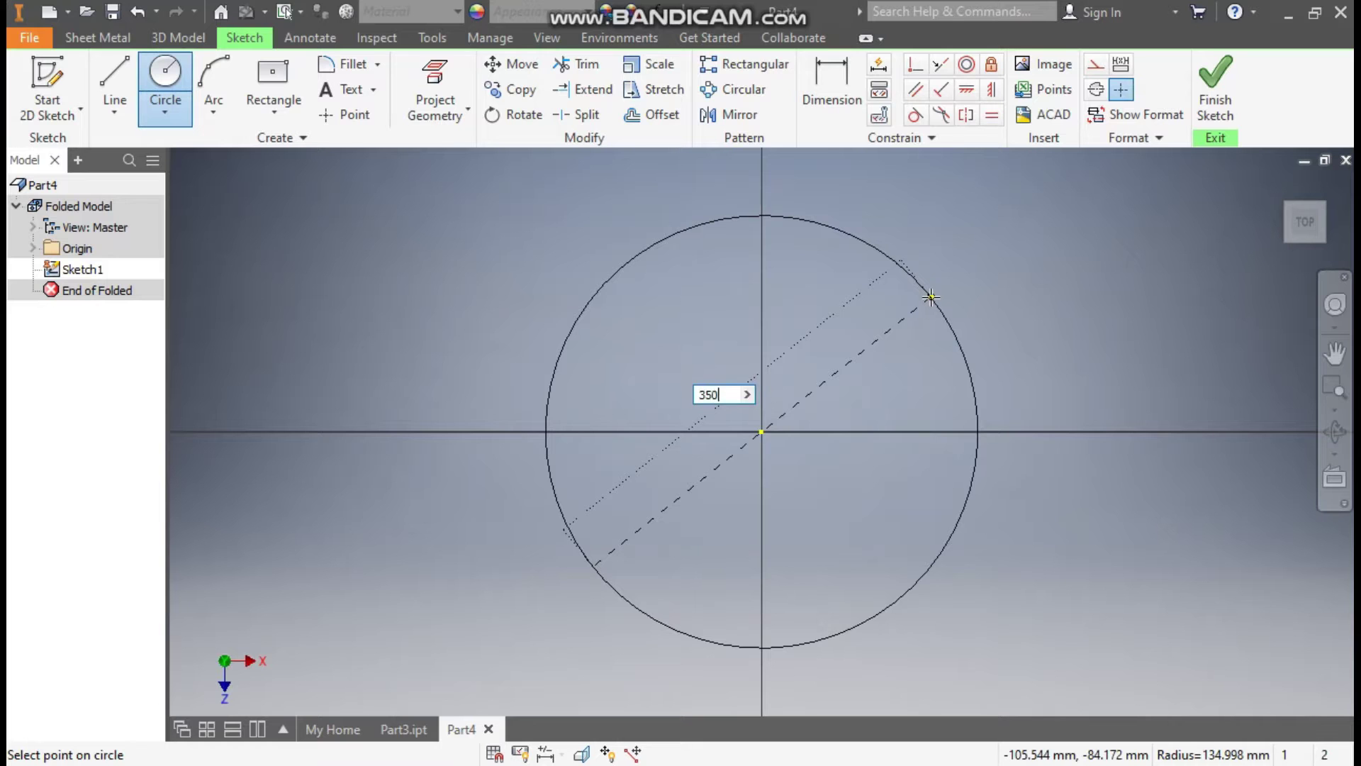
pyautogui.press('Return')
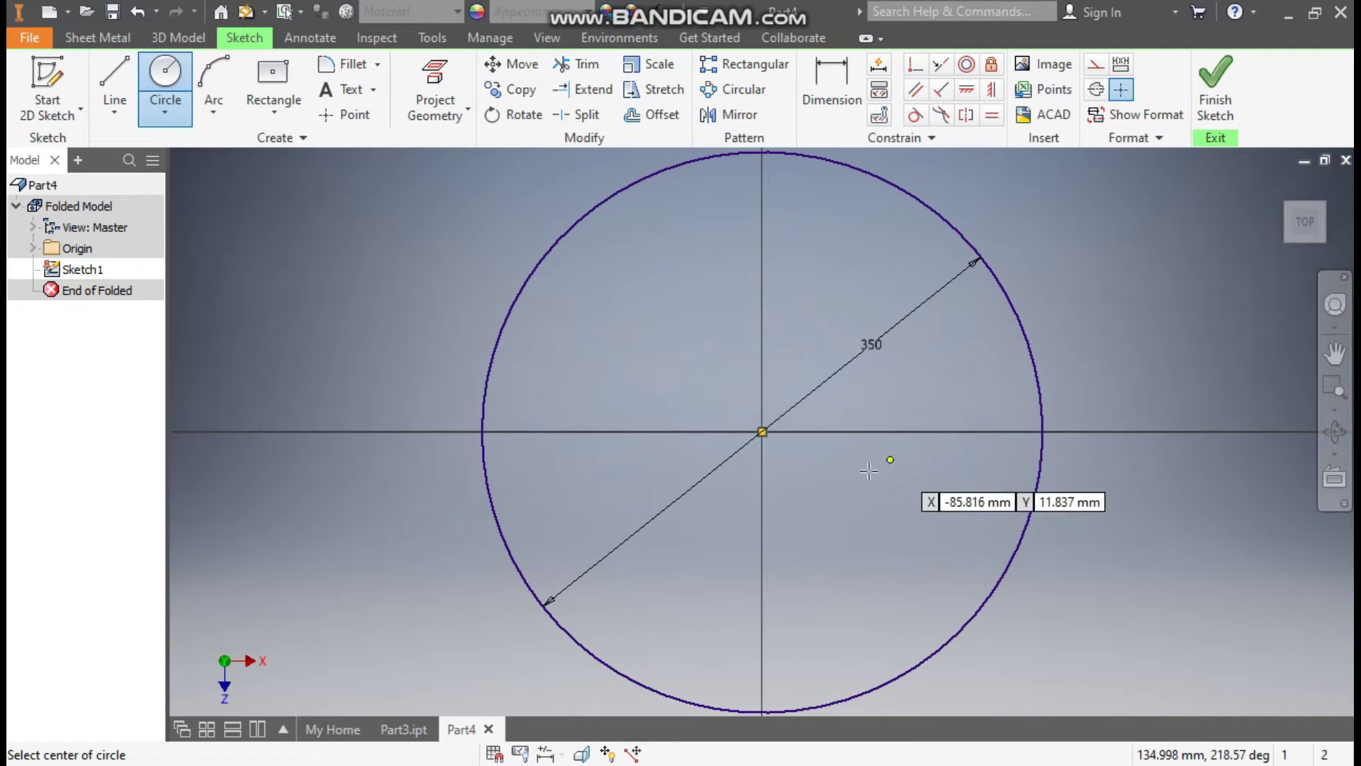
pyautogui.click(762, 431)
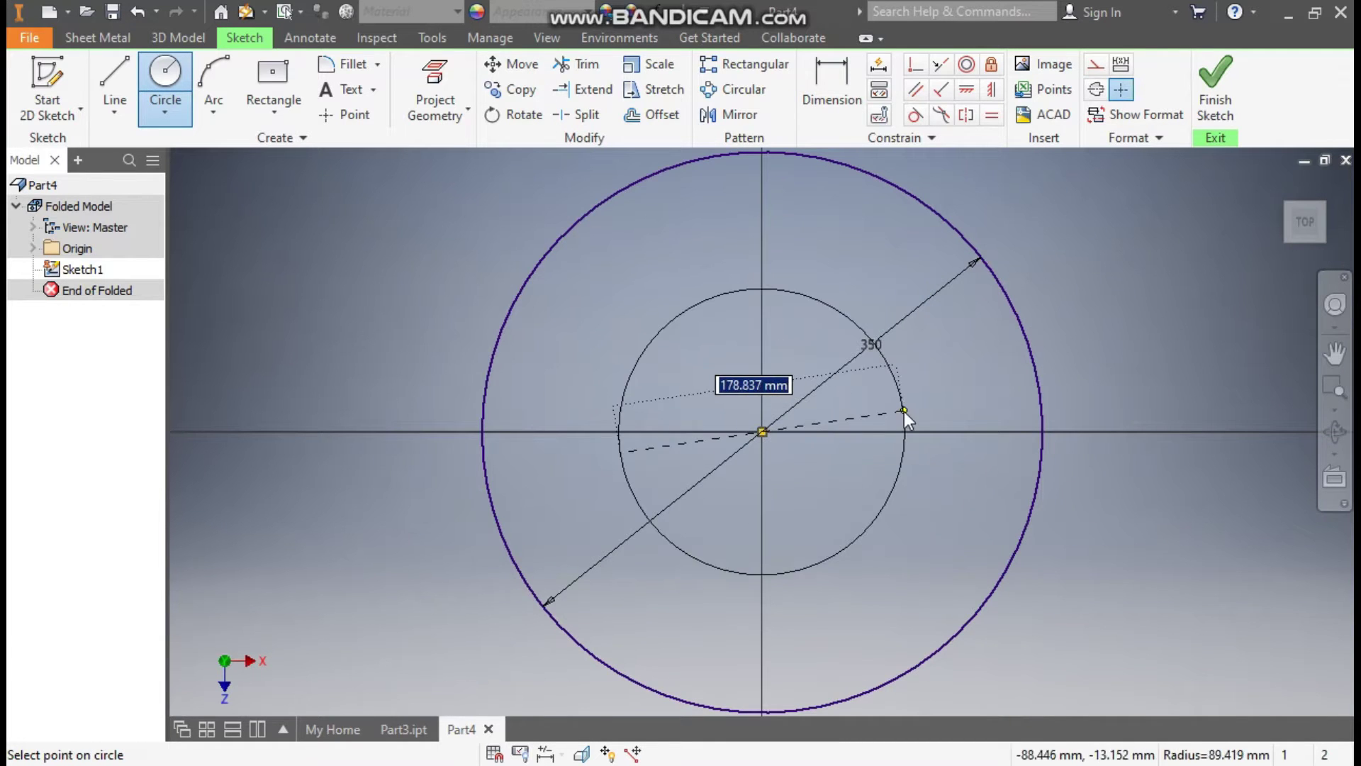
pyautogui.write('150')
pyautogui.press('Return')
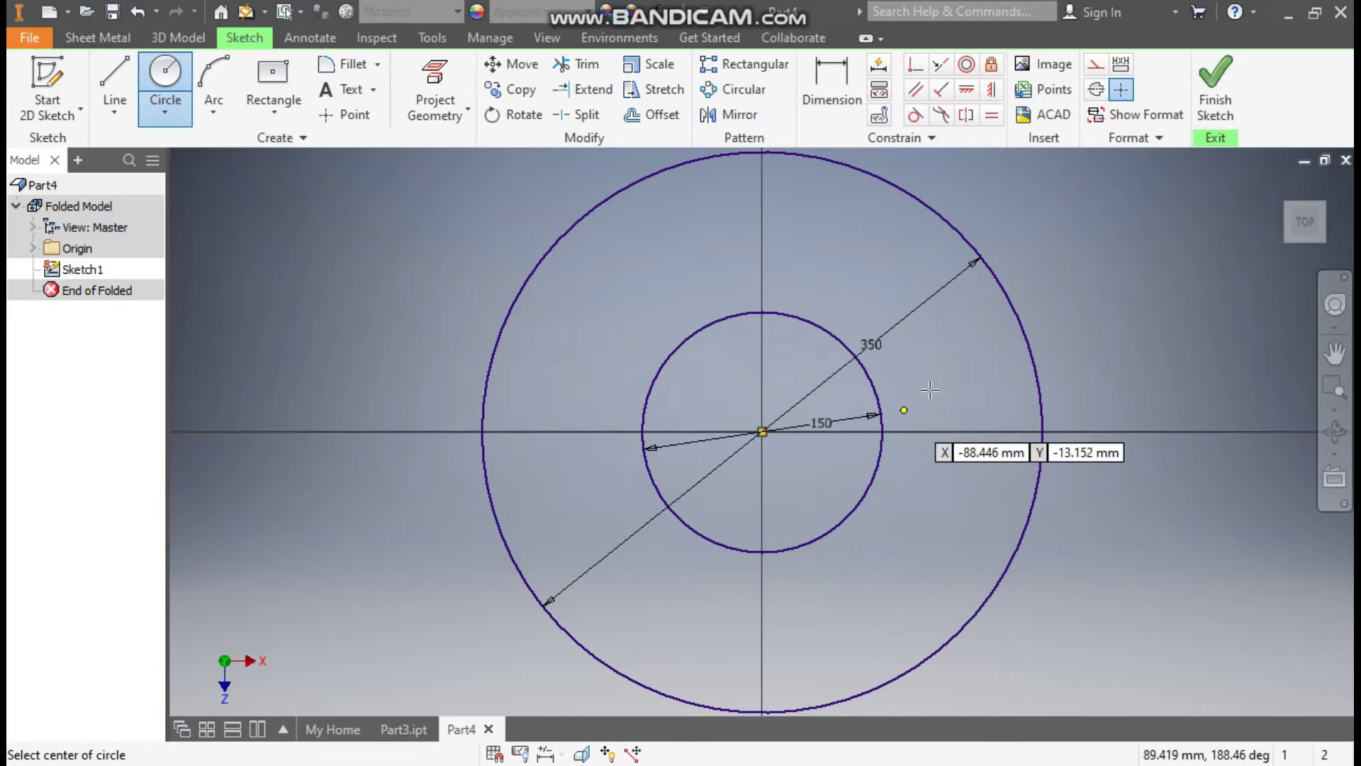
pyautogui.click(1216, 93)
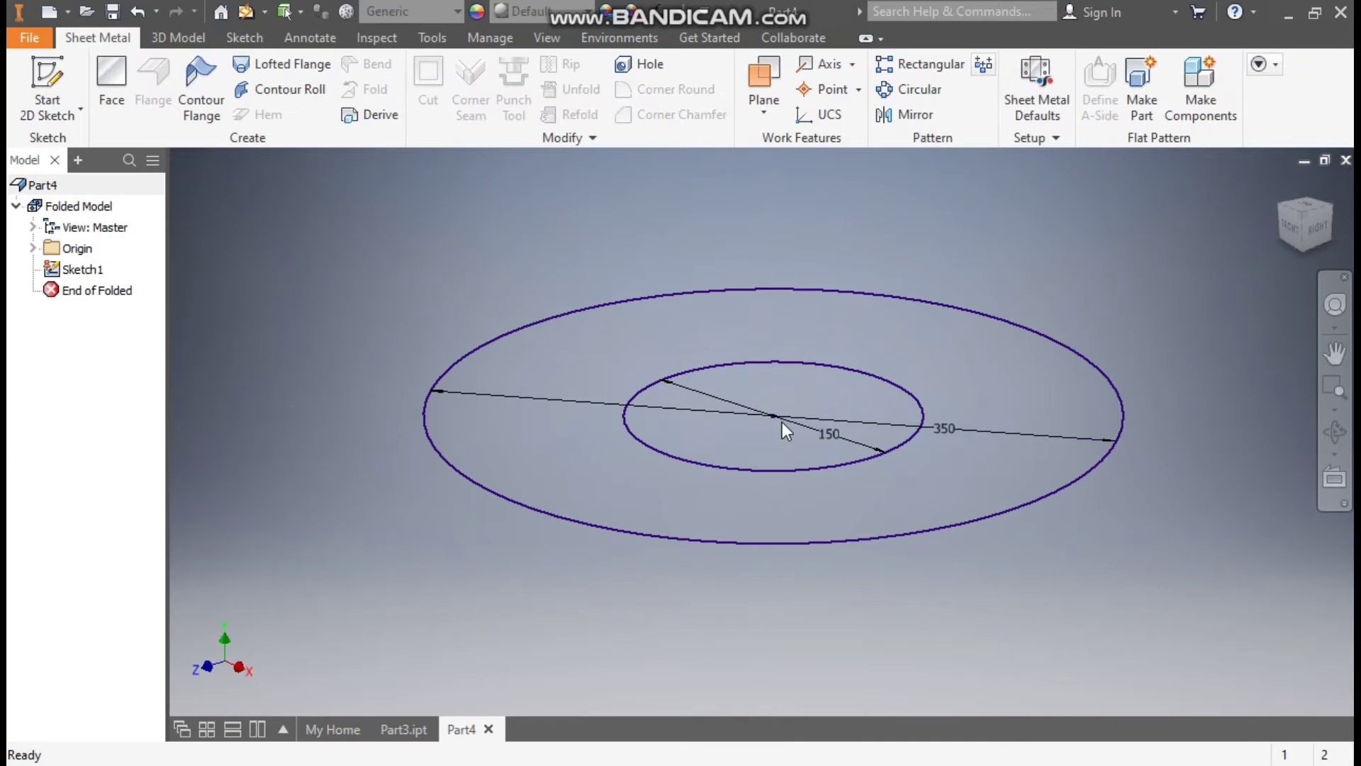
# - Create a Face from the ring profile between the 350 and 150 circles
pyautogui.click(118, 68)
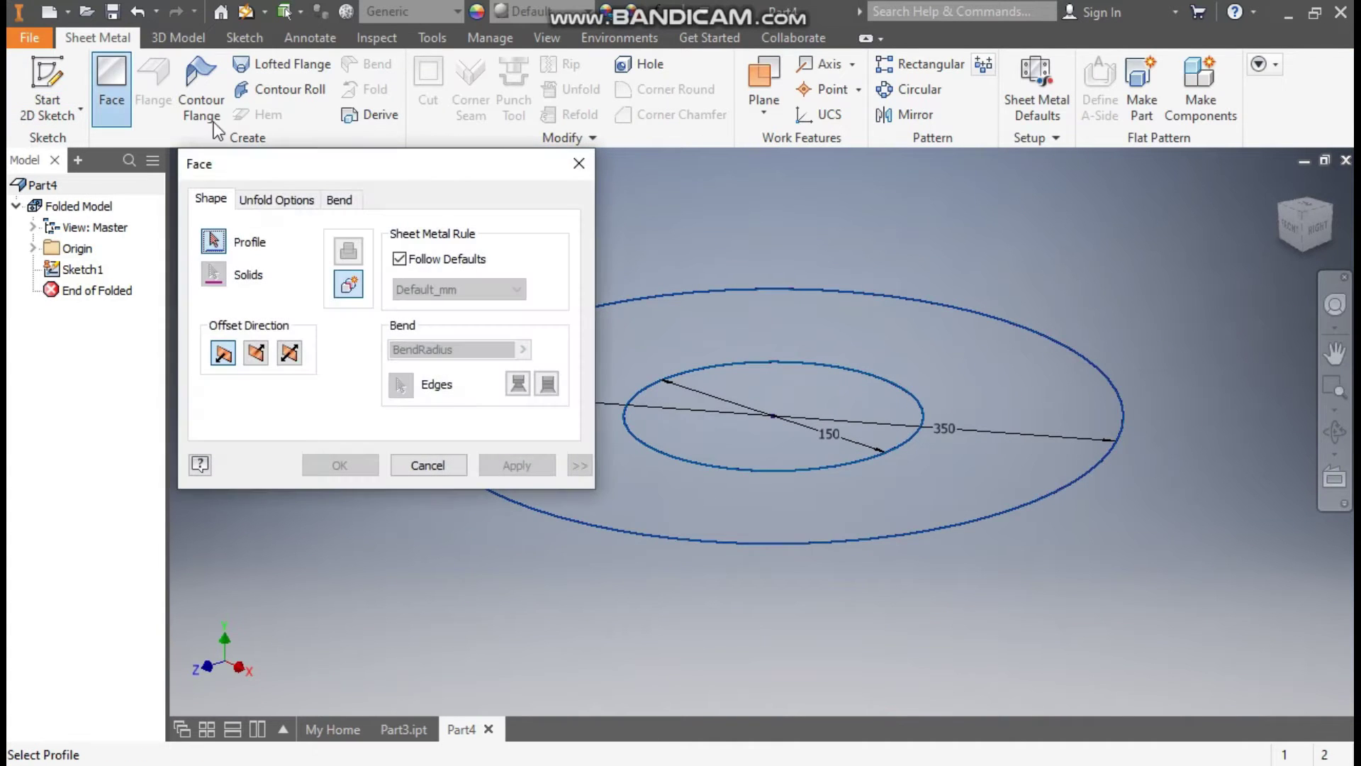
pyautogui.click(967, 345)
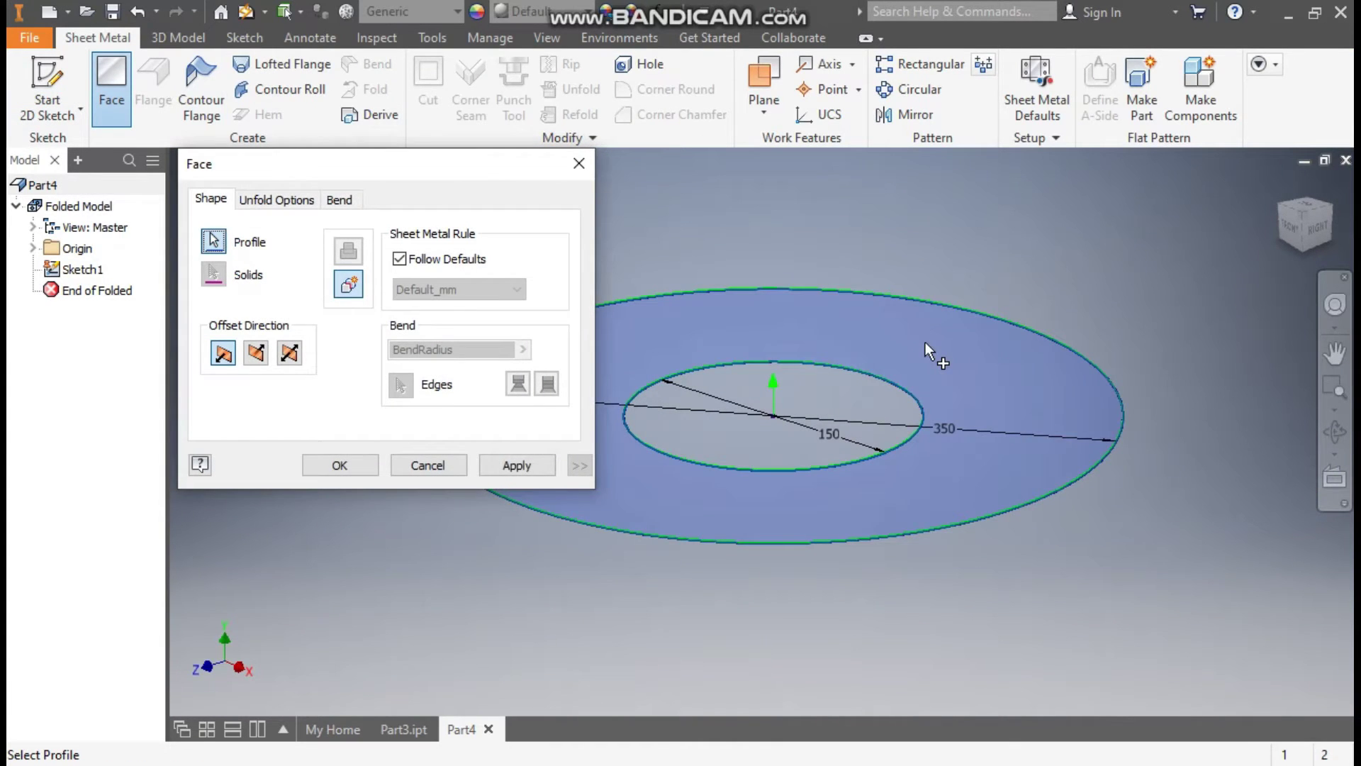
pyautogui.click(350, 465)
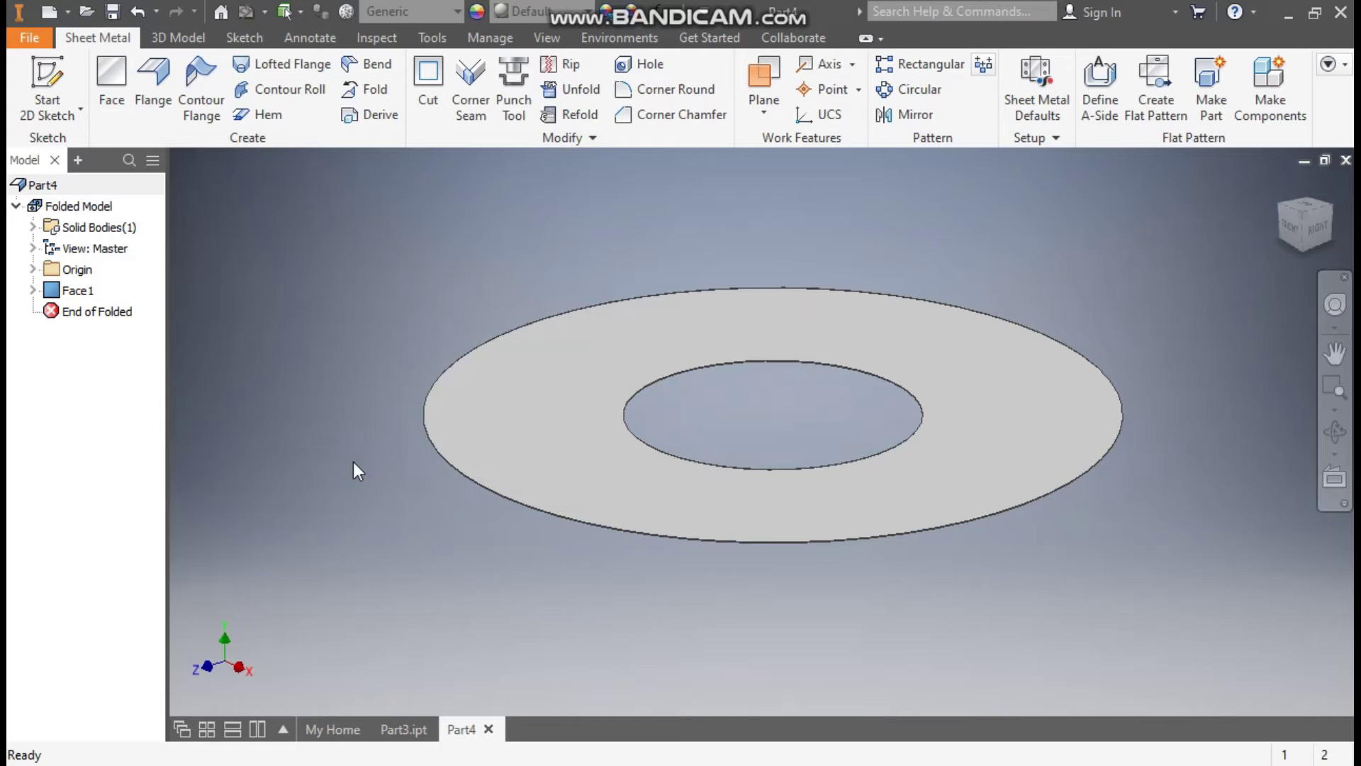
# - In Sheet Metal Defaults, turn off Use Thickness from Rule and set Thickness to 3 mm
pyautogui.click(1014, 86)
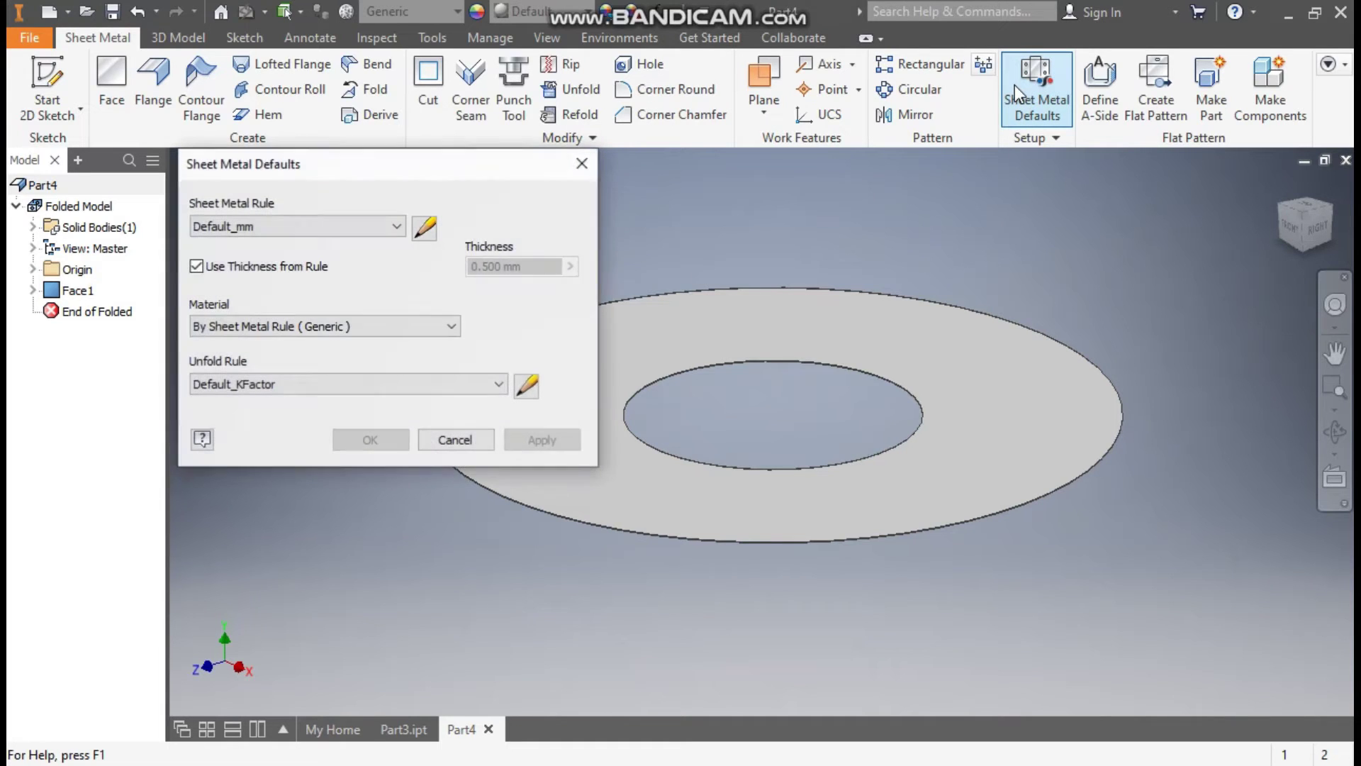
pyautogui.click(232, 270)
pyautogui.click(513, 268)
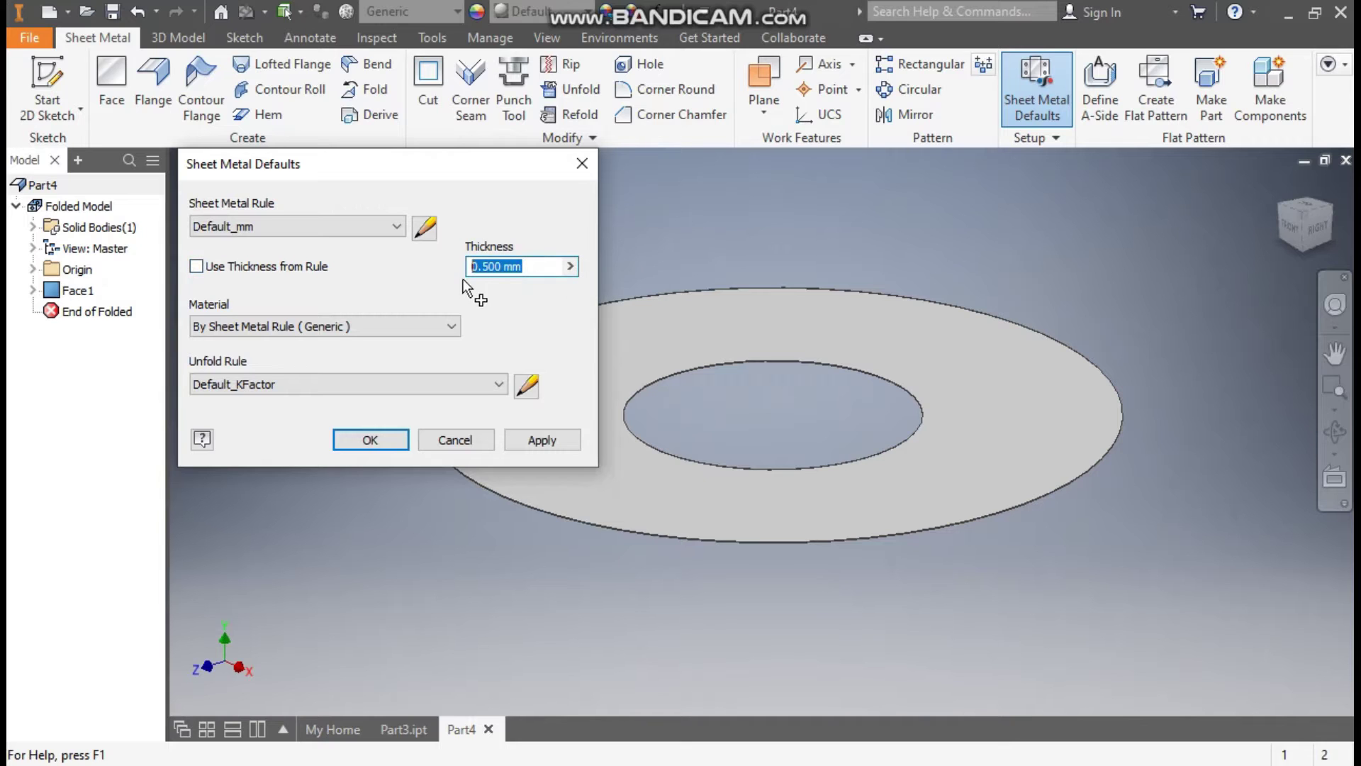
pyautogui.write('3')
pyautogui.click(534, 440)
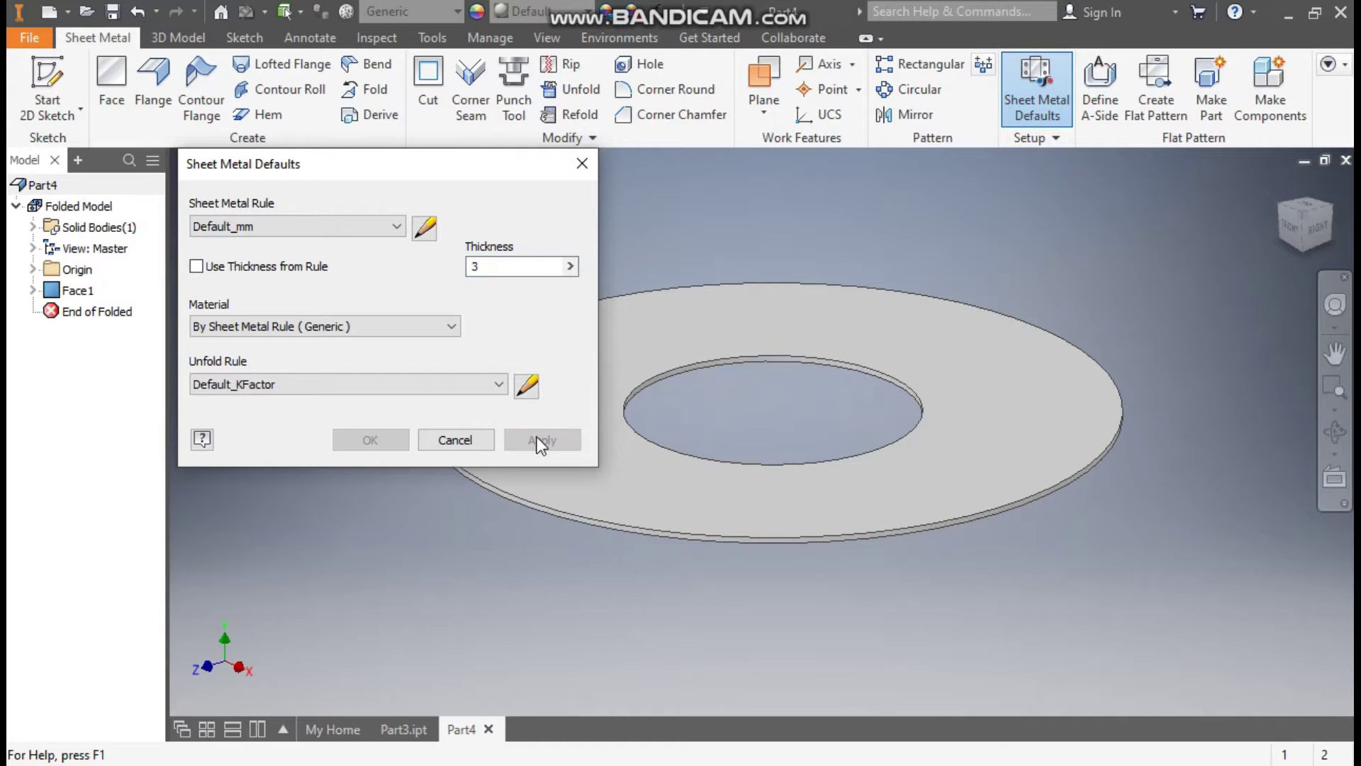
pyautogui.click(581, 163)
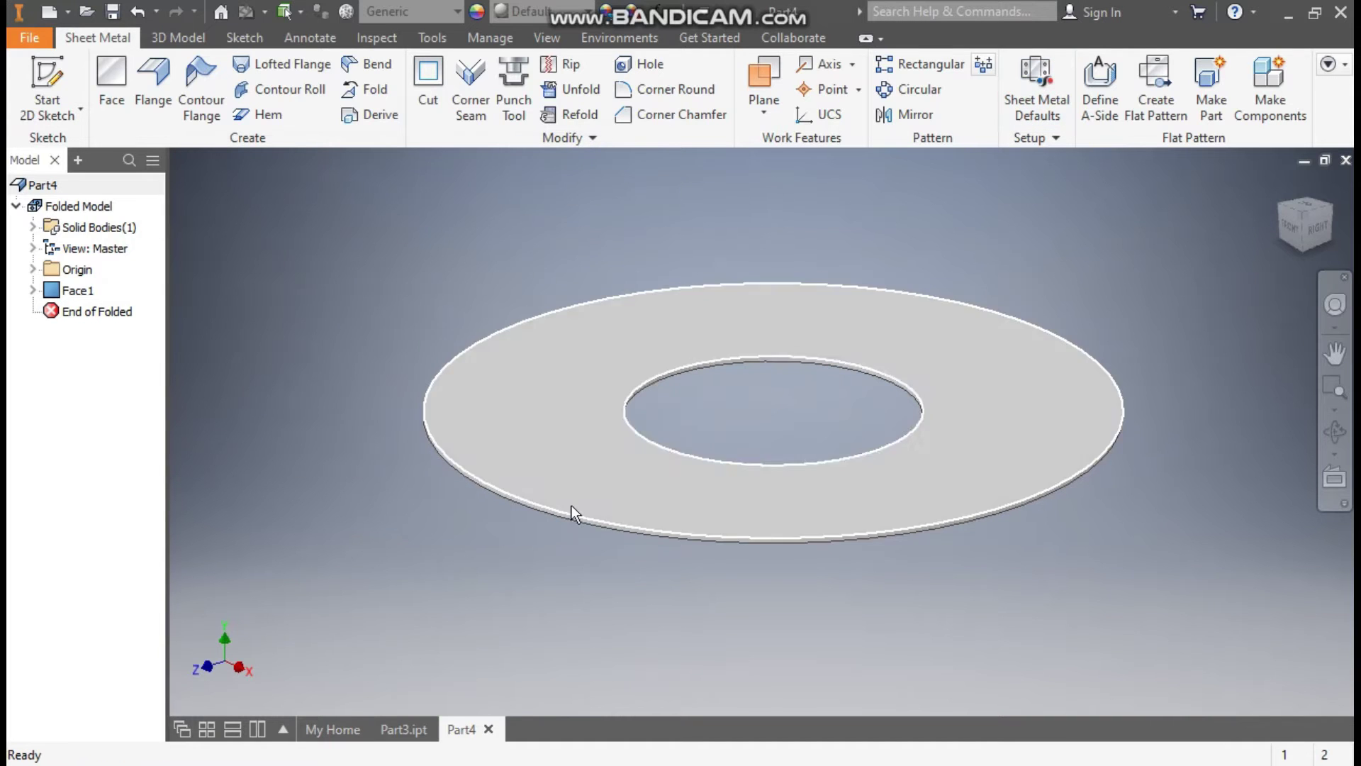
pyautogui.moveTo(512, 271); pyautogui.dragTo(569, 282, button='middle')
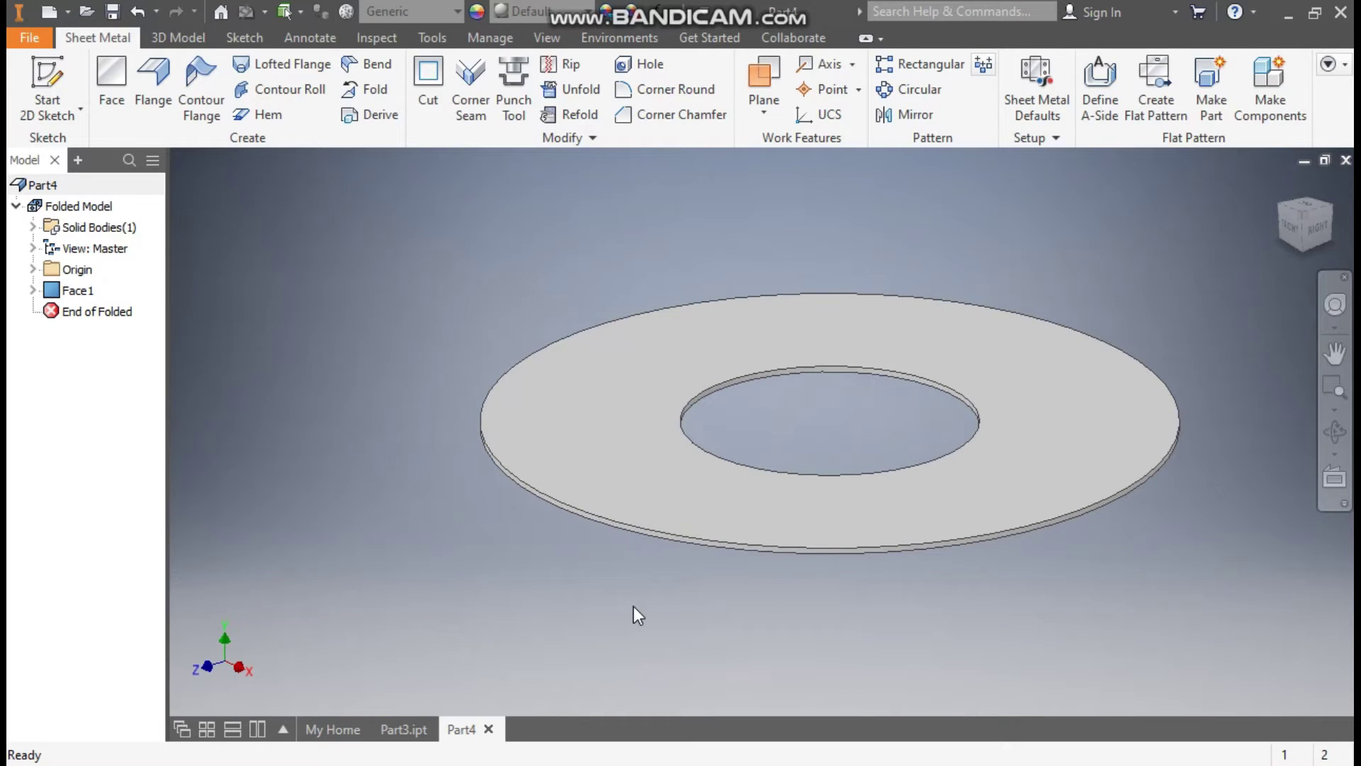
# - Sketch on the ring face a 265 diameter circle at the origin as construction geometry
pyautogui.click(567, 406)
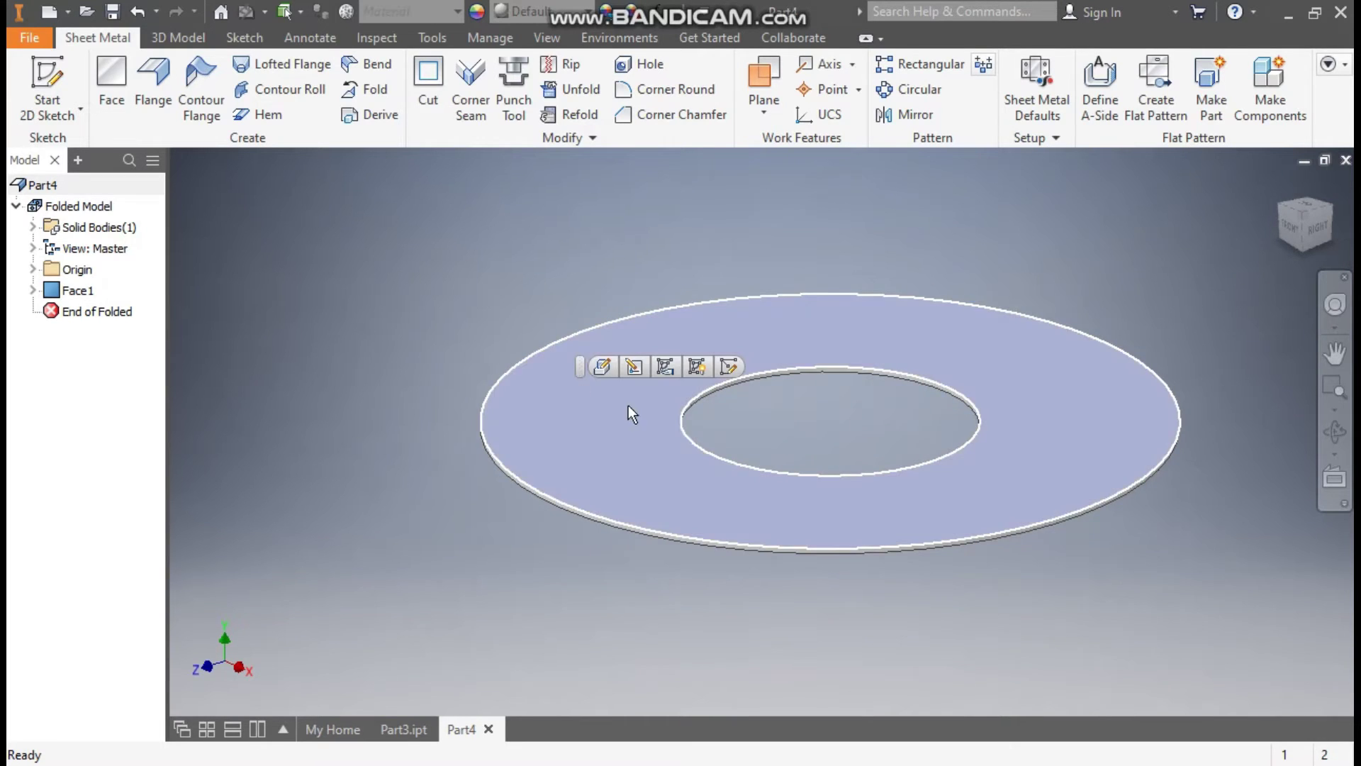
pyautogui.click(729, 367)
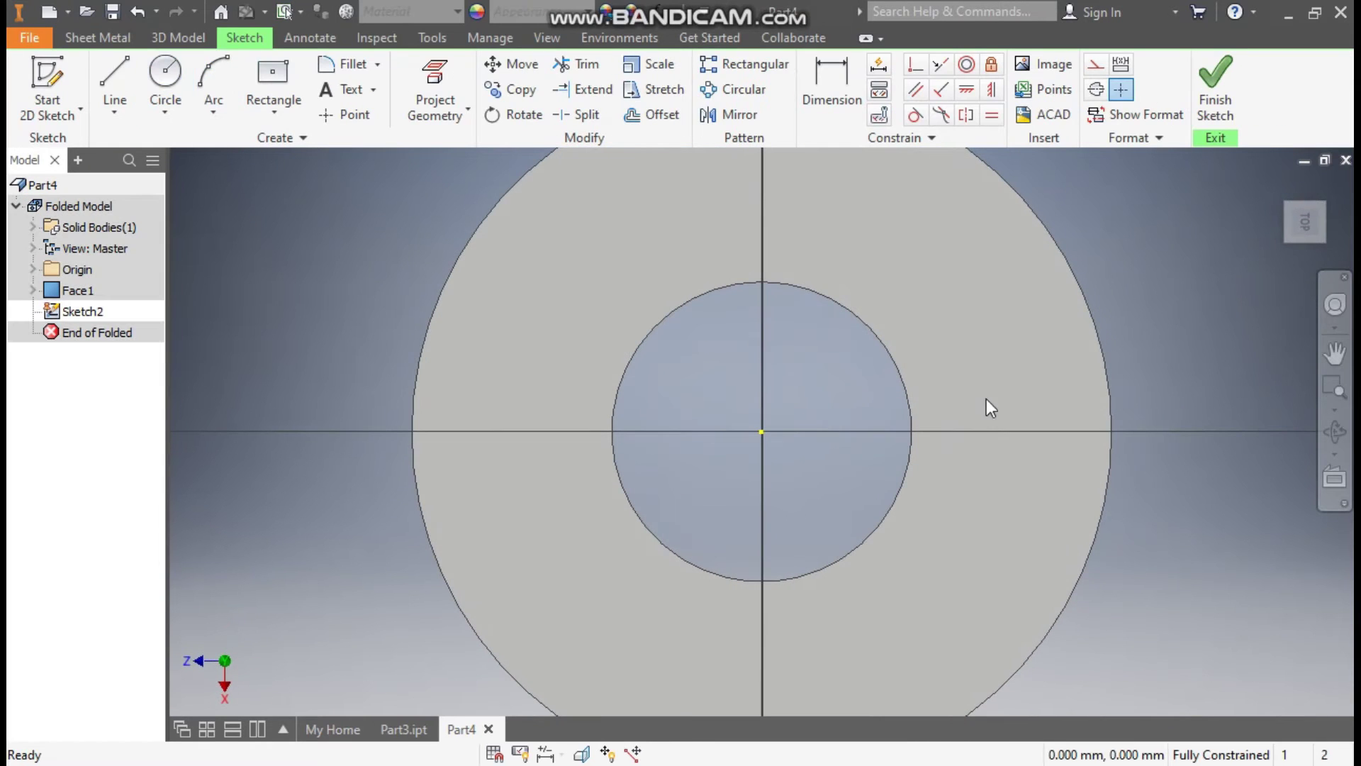
pyautogui.click(1328, 178)
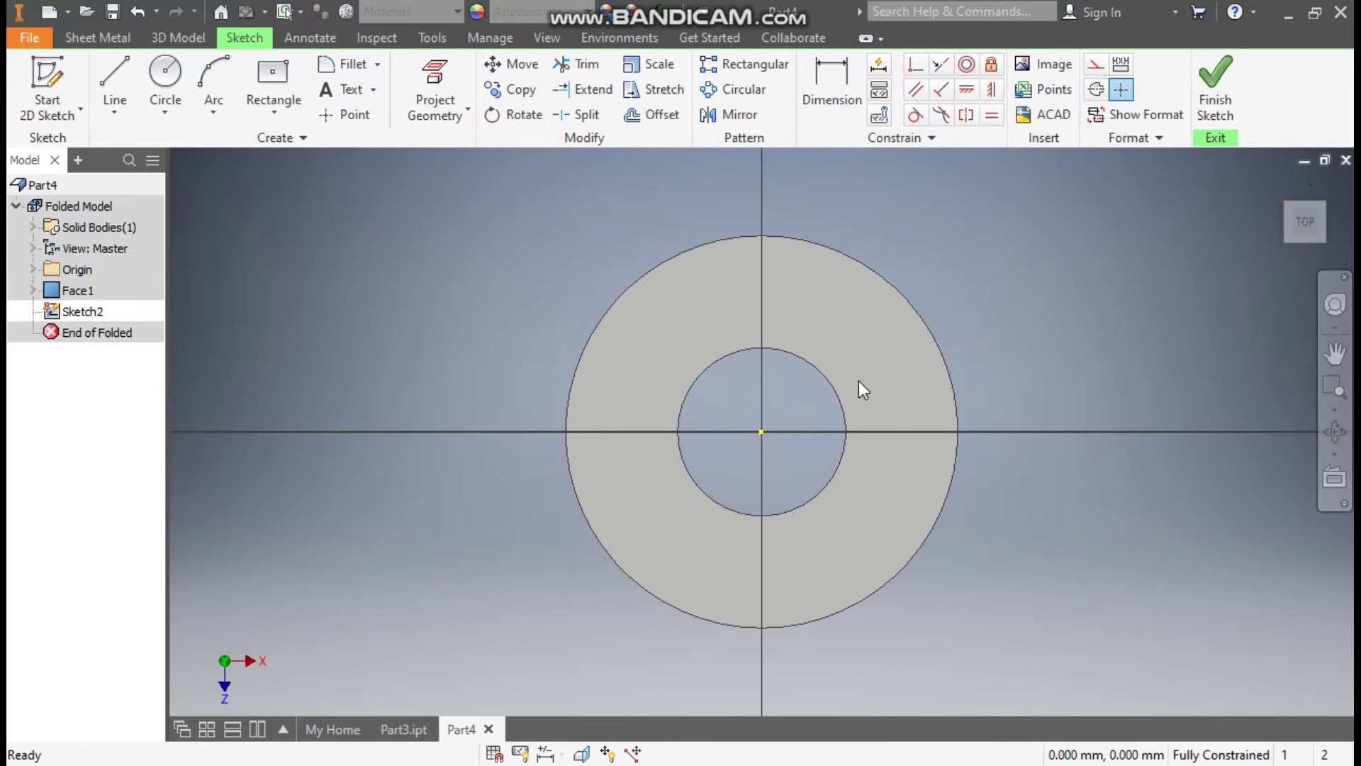
pyautogui.scroll(2, 858, 380)
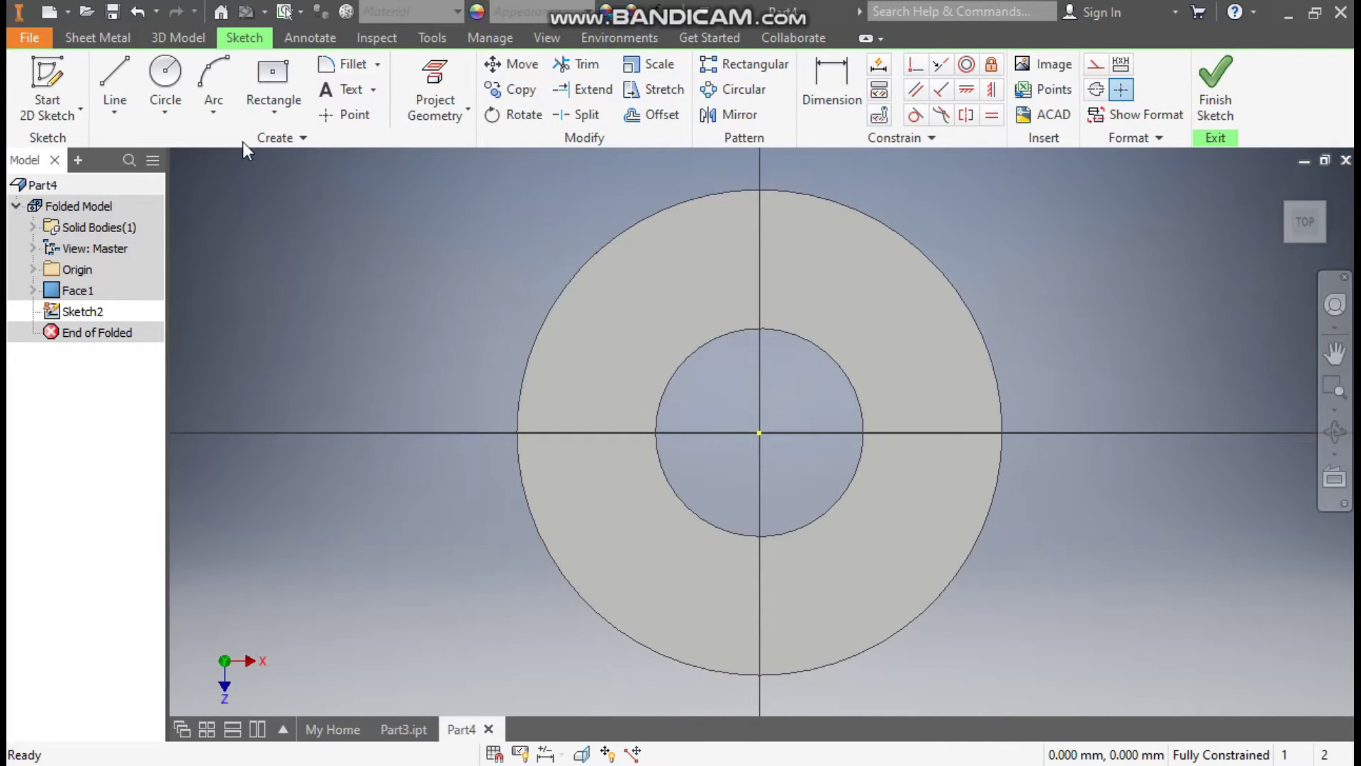
pyautogui.click(165, 78)
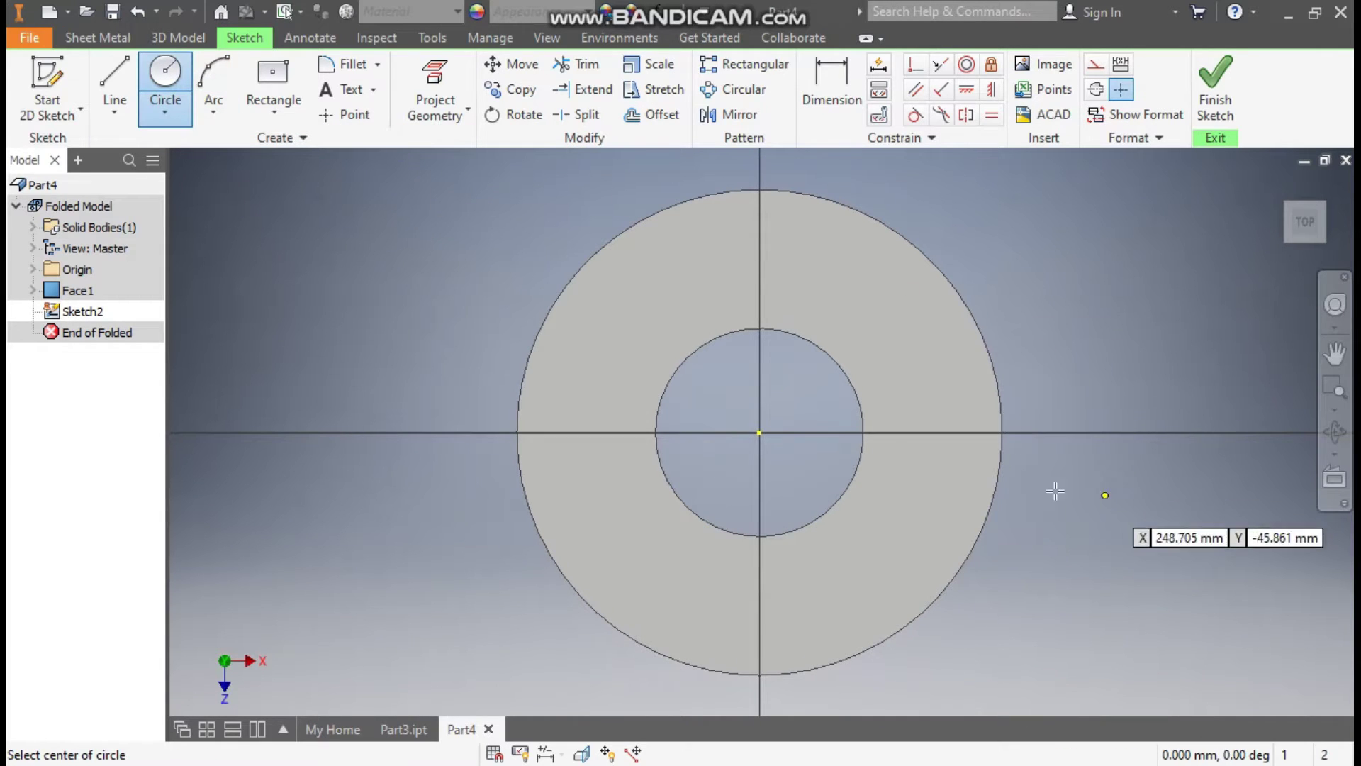
pyautogui.click(759, 433)
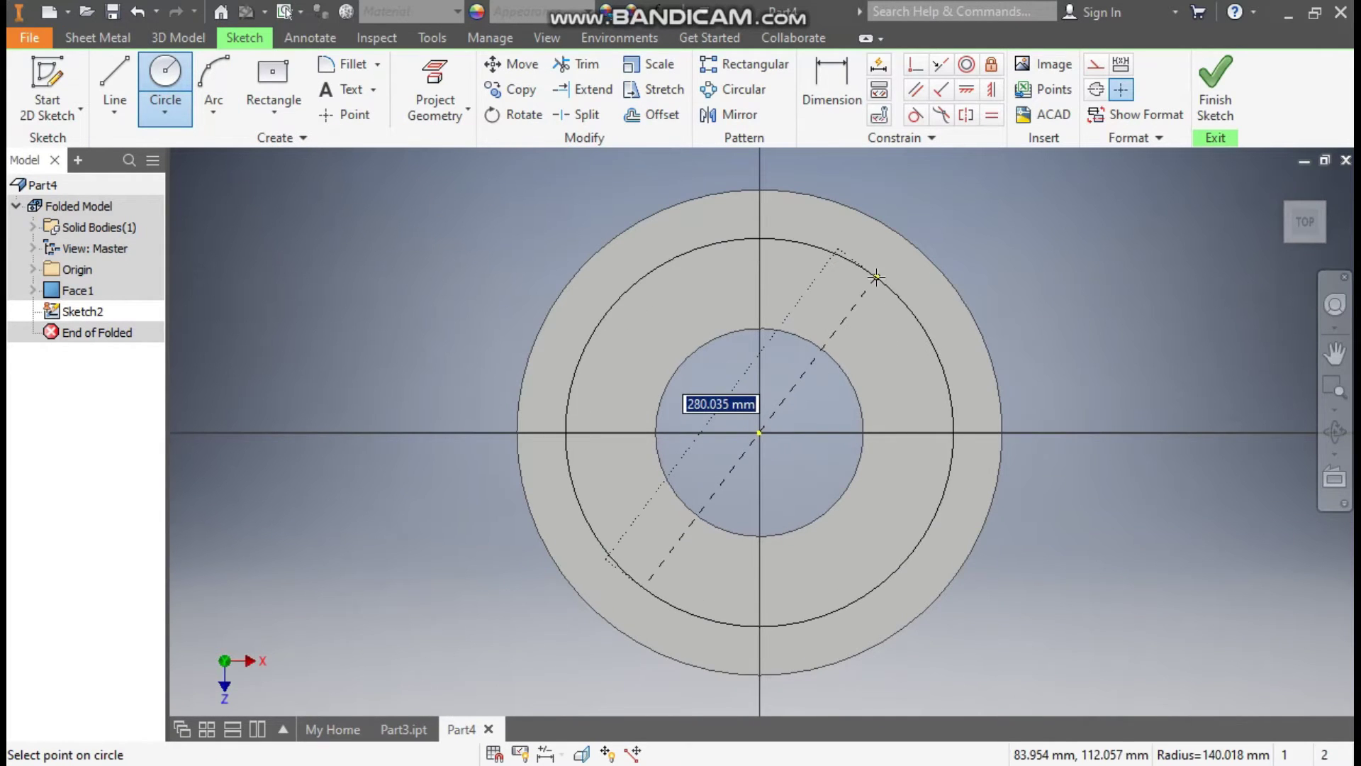
pyautogui.write('265')
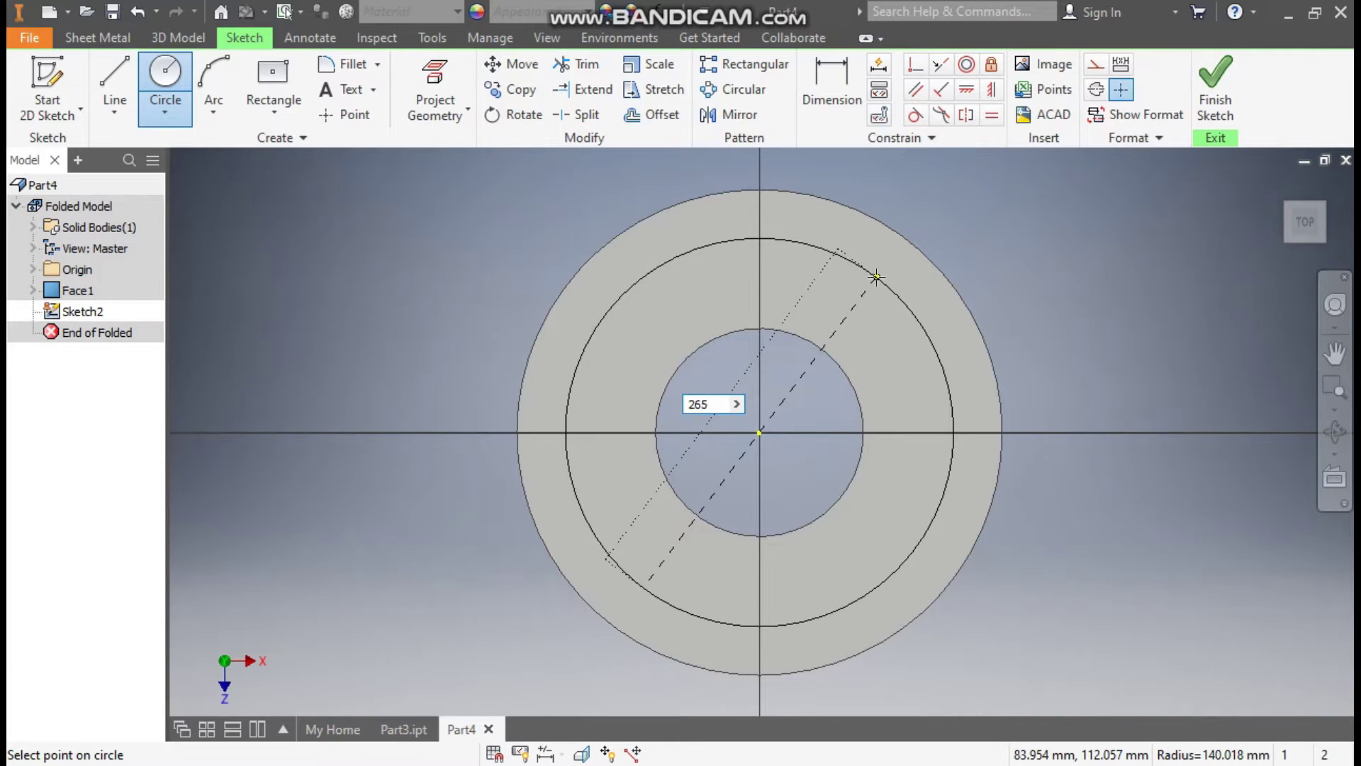
pyautogui.press('Return')
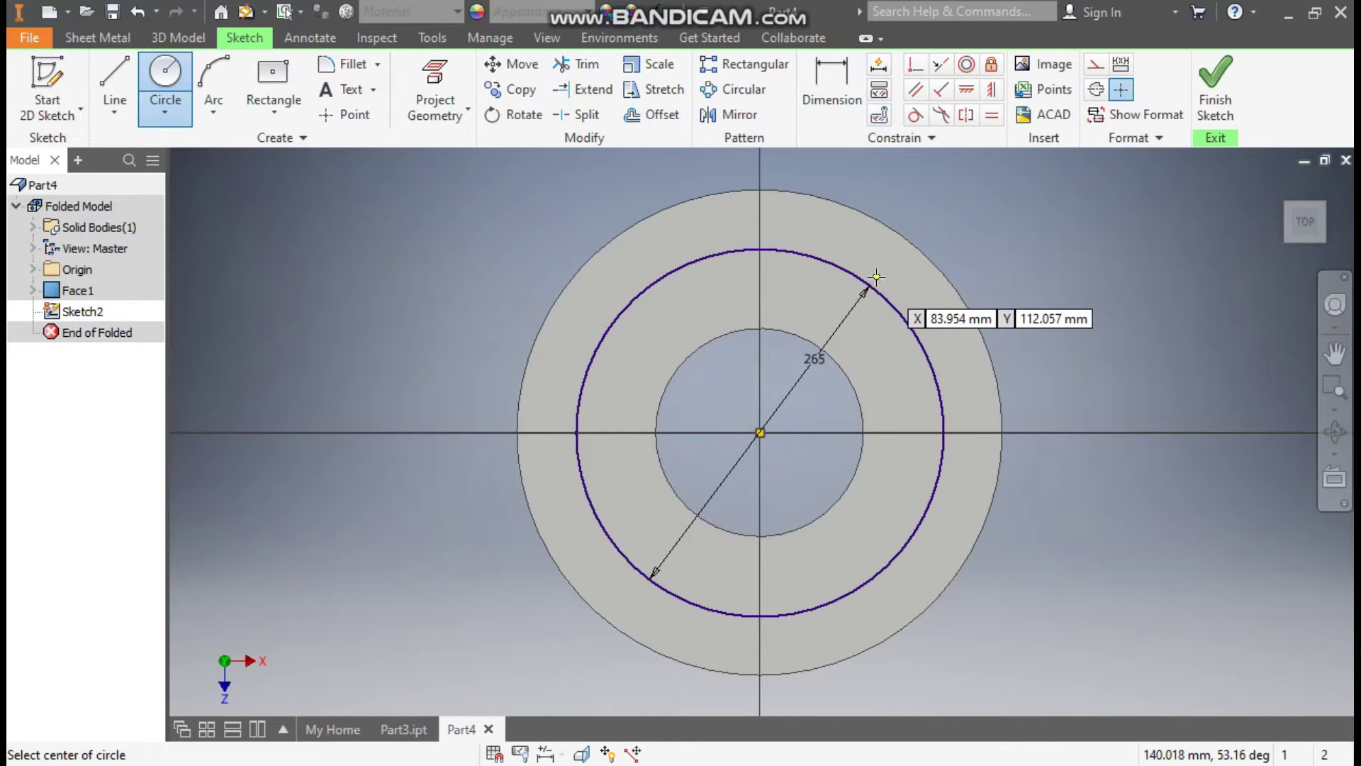
pyautogui.press('Escape')
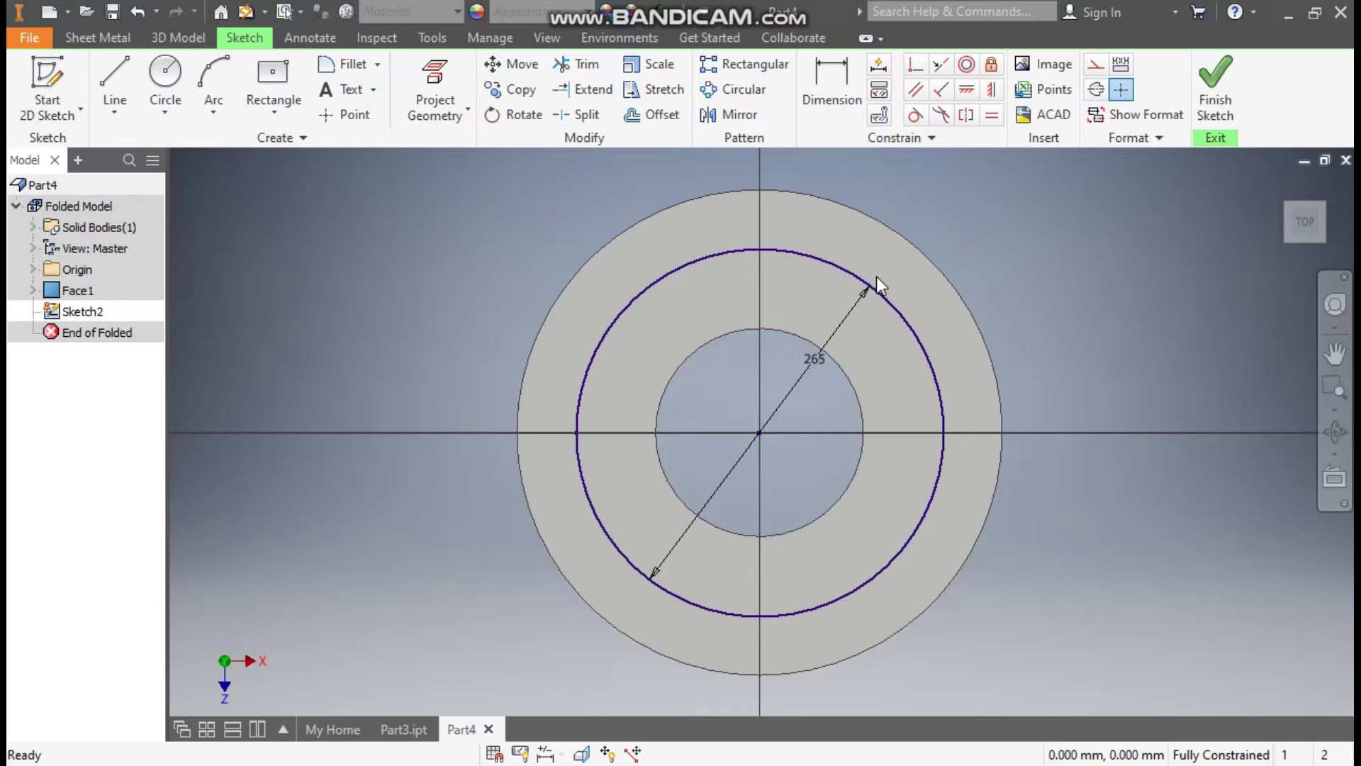
pyautogui.click(829, 255)
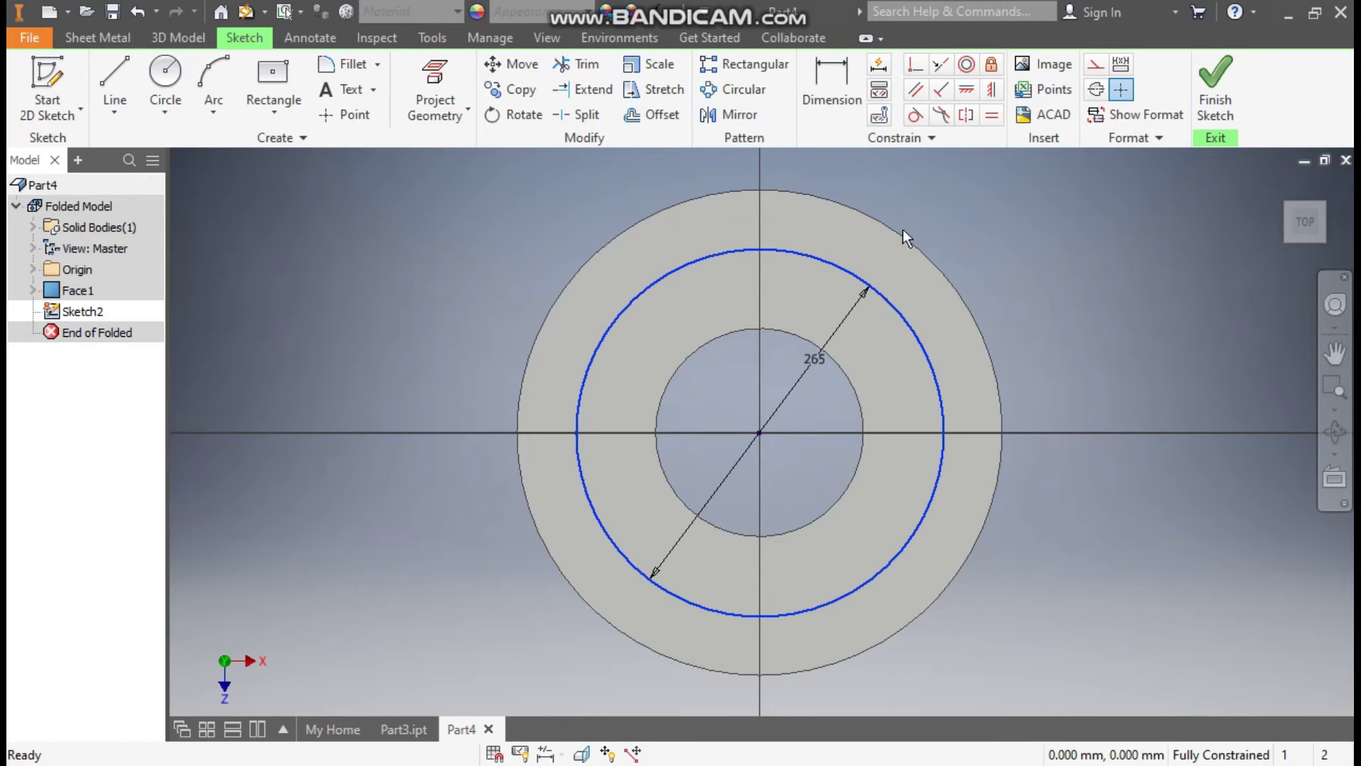
pyautogui.click(1096, 69)
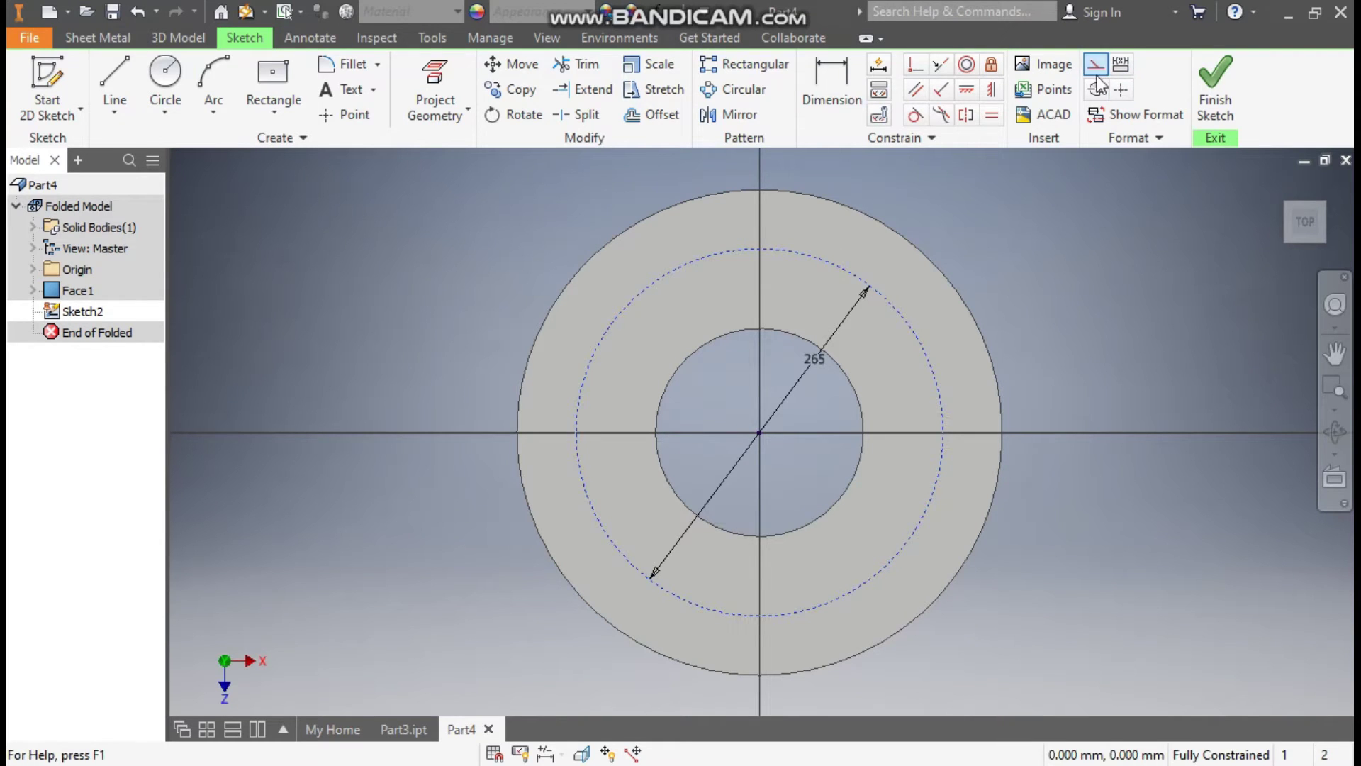
pyautogui.click(1100, 287)
# - Draw a 20 diameter circle at the bolt circle's top and constrain it to the vertical axis
pyautogui.click(168, 76)
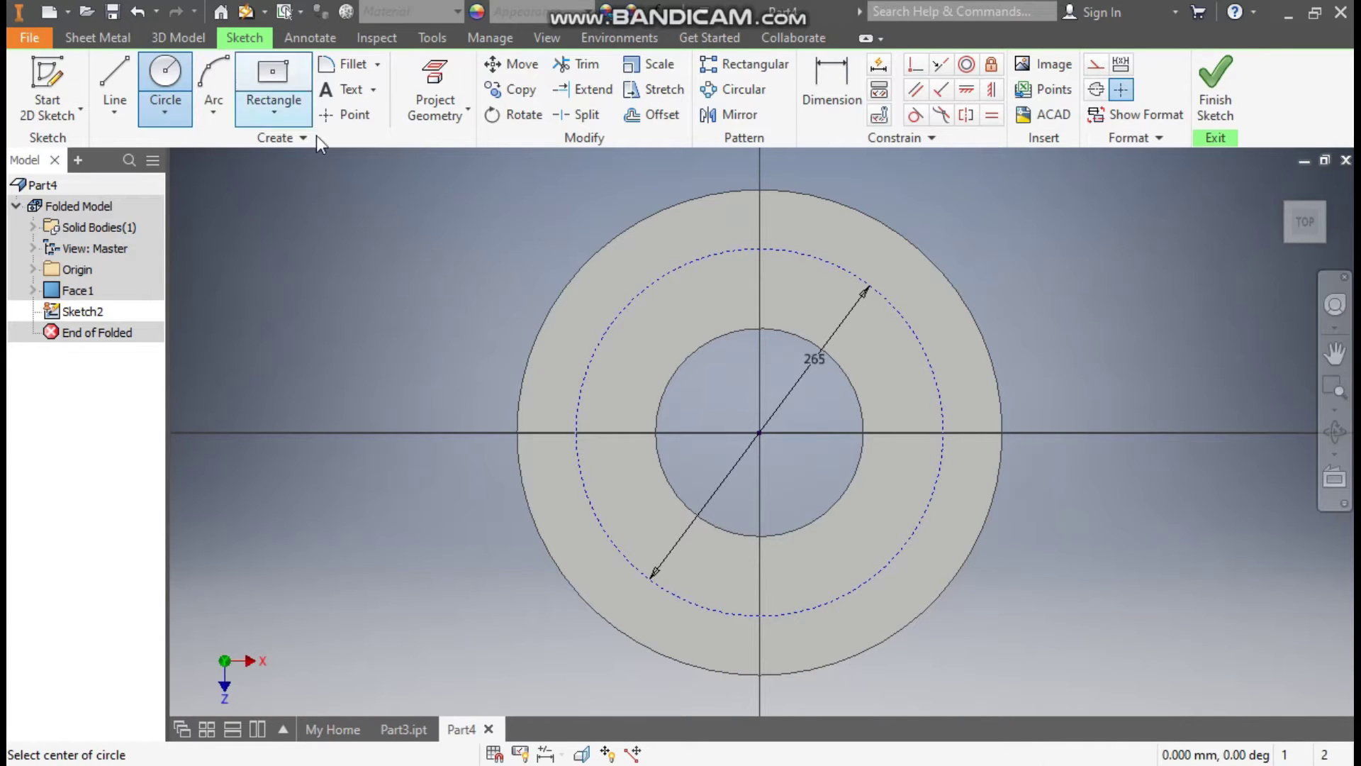
pyautogui.click(758, 248)
pyautogui.write('20')
pyautogui.press('Return')
pyautogui.press('Escape')
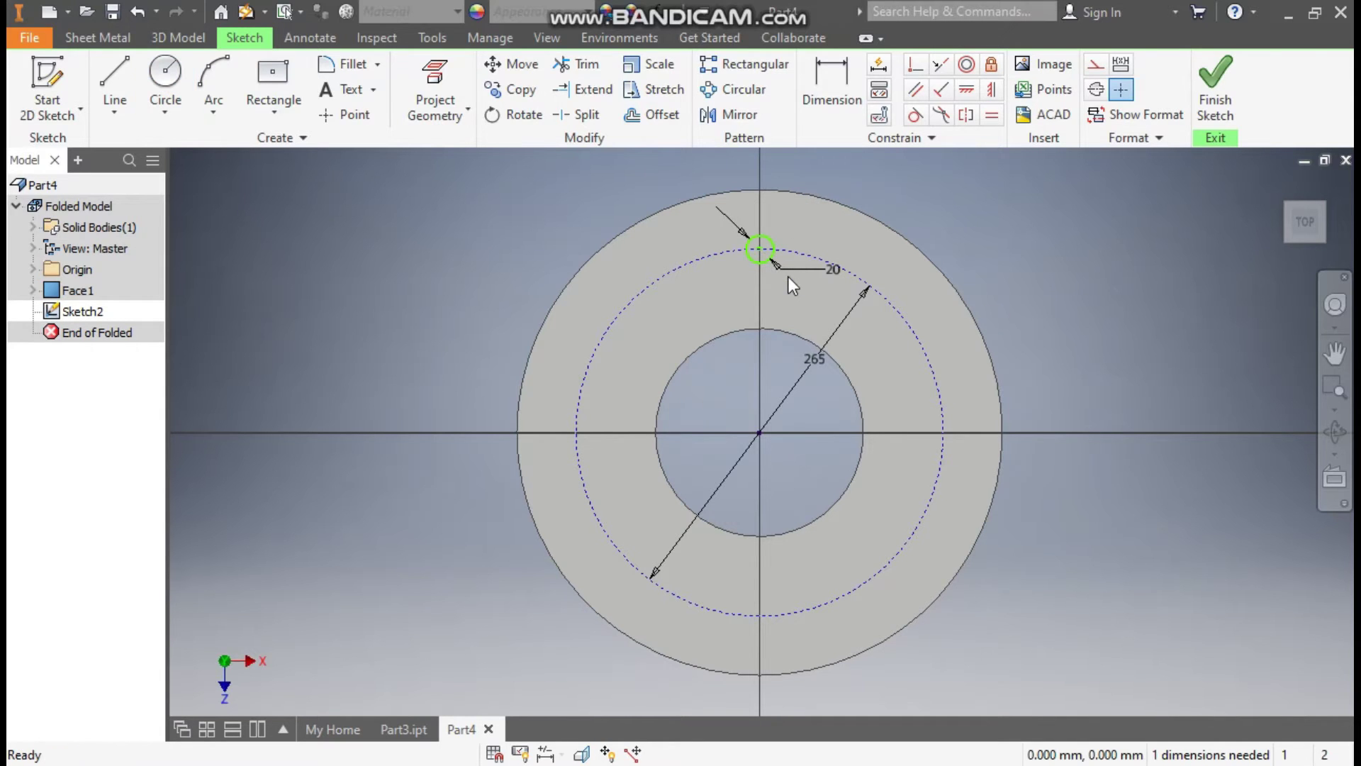
pyautogui.click(993, 89)
pyautogui.click(759, 249)
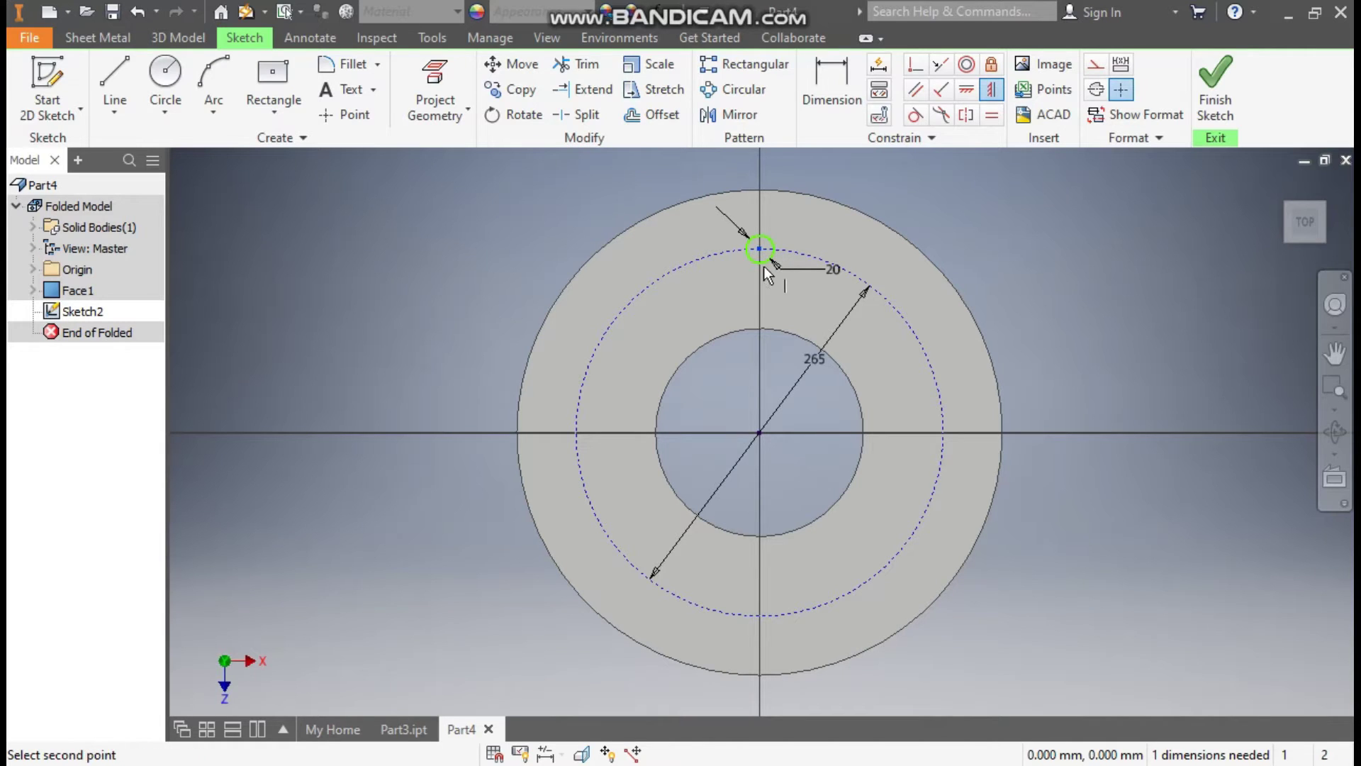
pyautogui.click(762, 432)
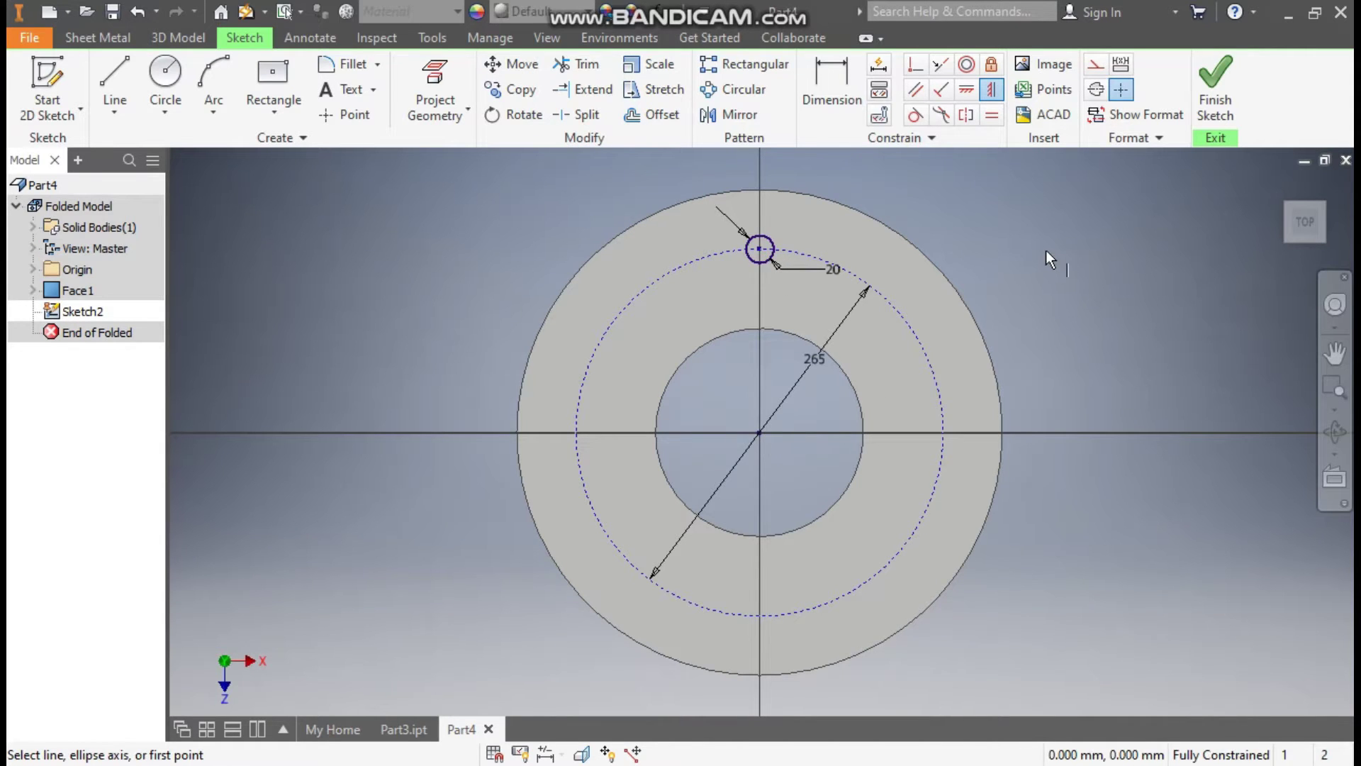
# - Circular-pattern the 20 mm circle 8 times over 360° about the origin, then finish the sketch
pyautogui.click(722, 89)
pyautogui.click(766, 237)
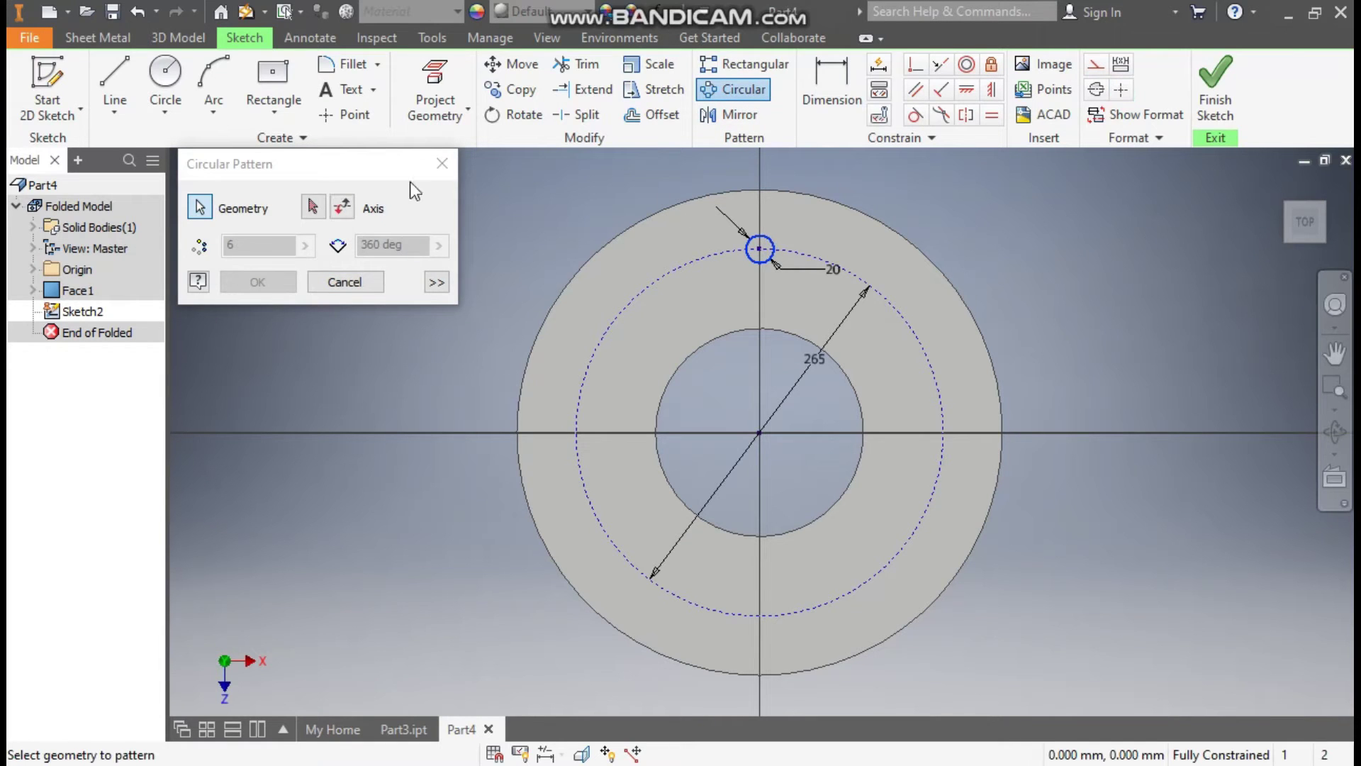
pyautogui.click(312, 207)
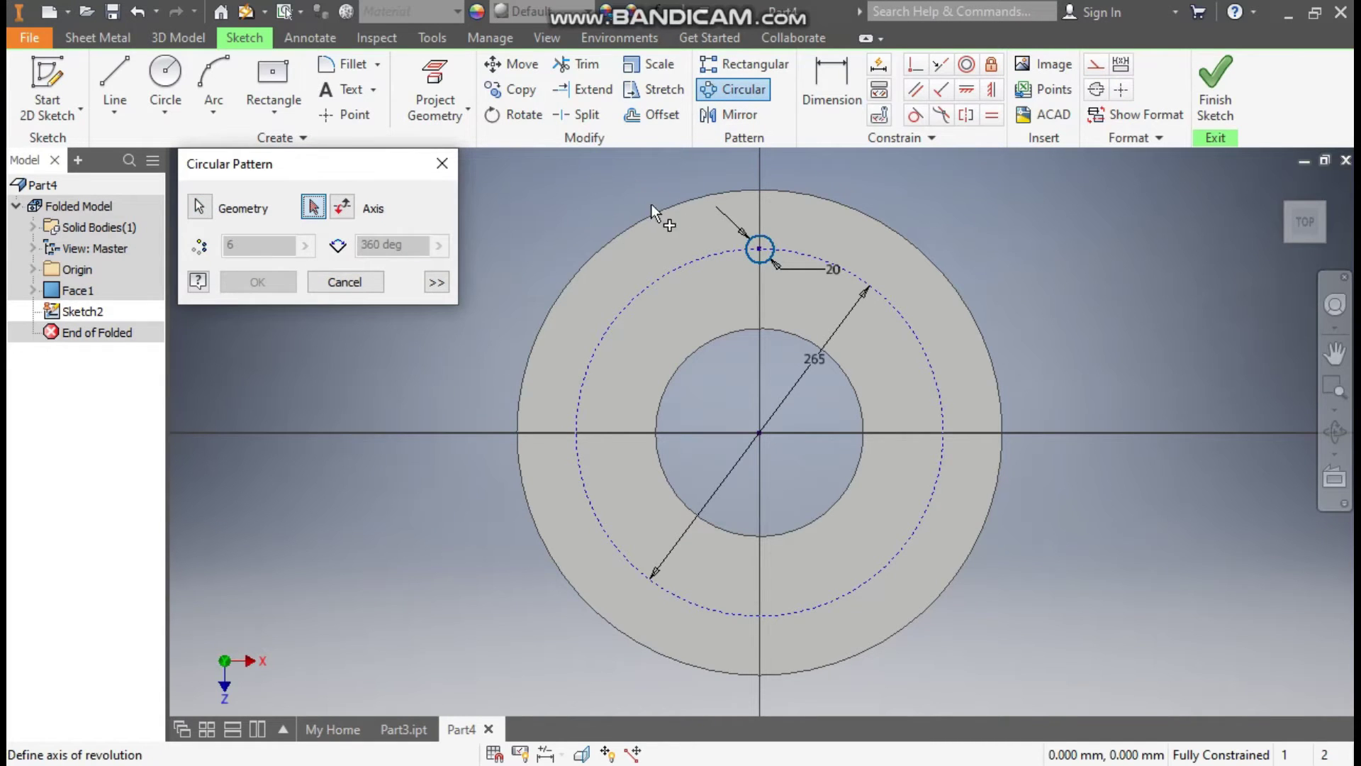
pyautogui.click(657, 283)
pyautogui.doubleClick(255, 244)
pyautogui.write('8')
pyautogui.click(406, 249)
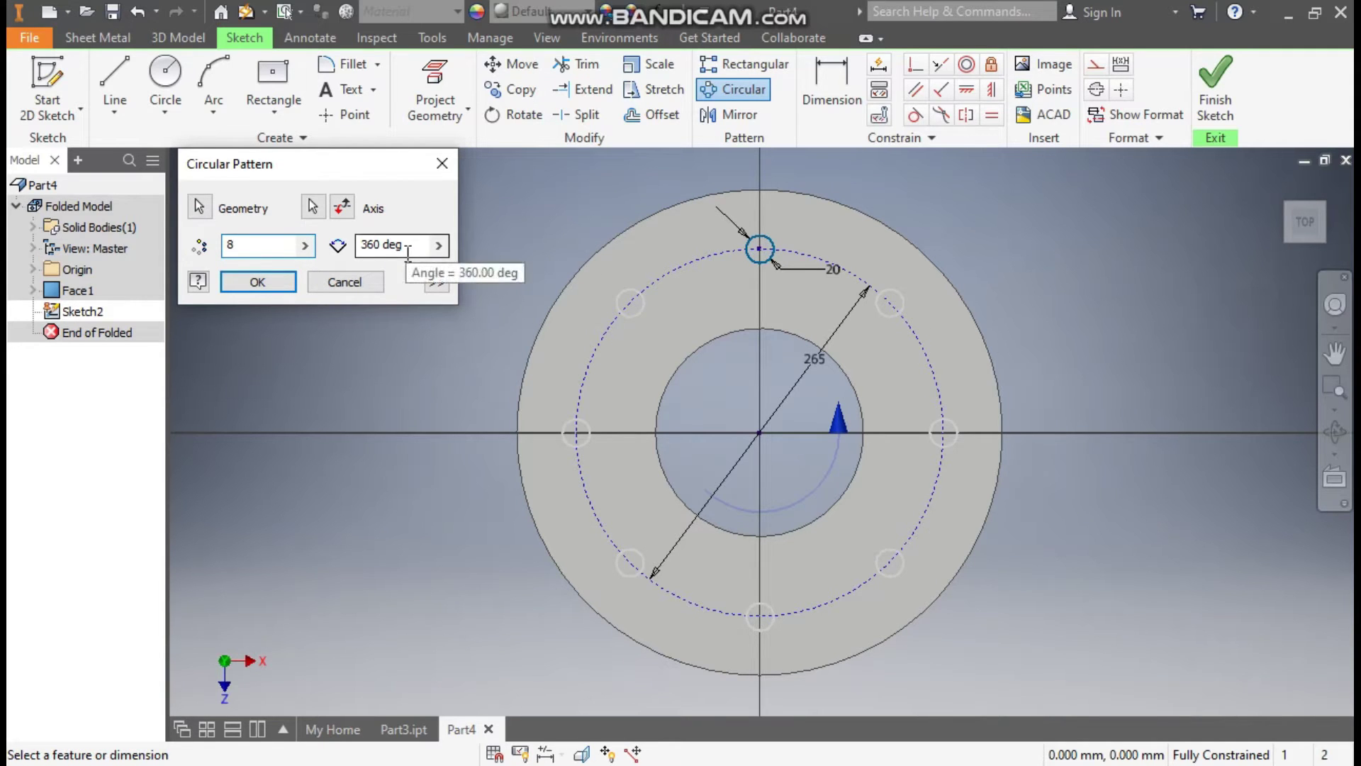
pyautogui.click(271, 282)
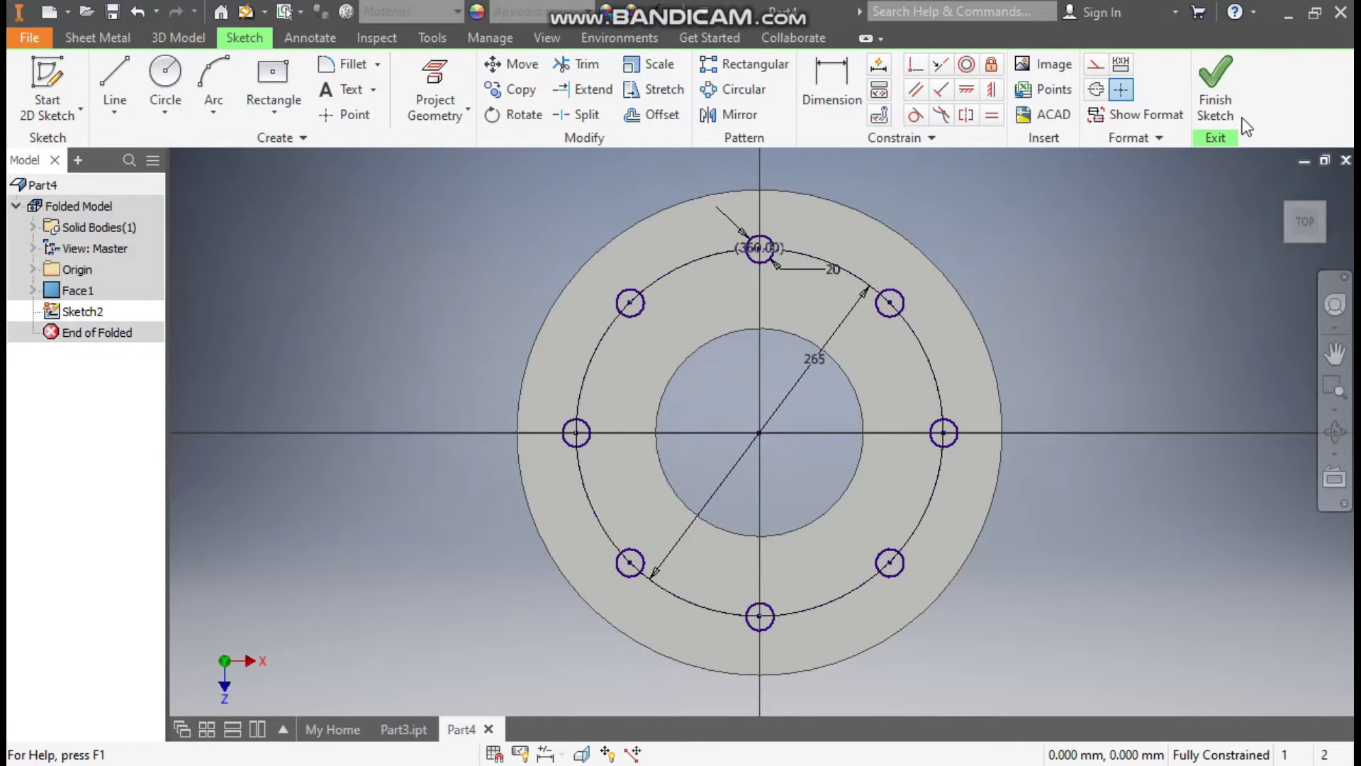
pyautogui.click(1215, 84)
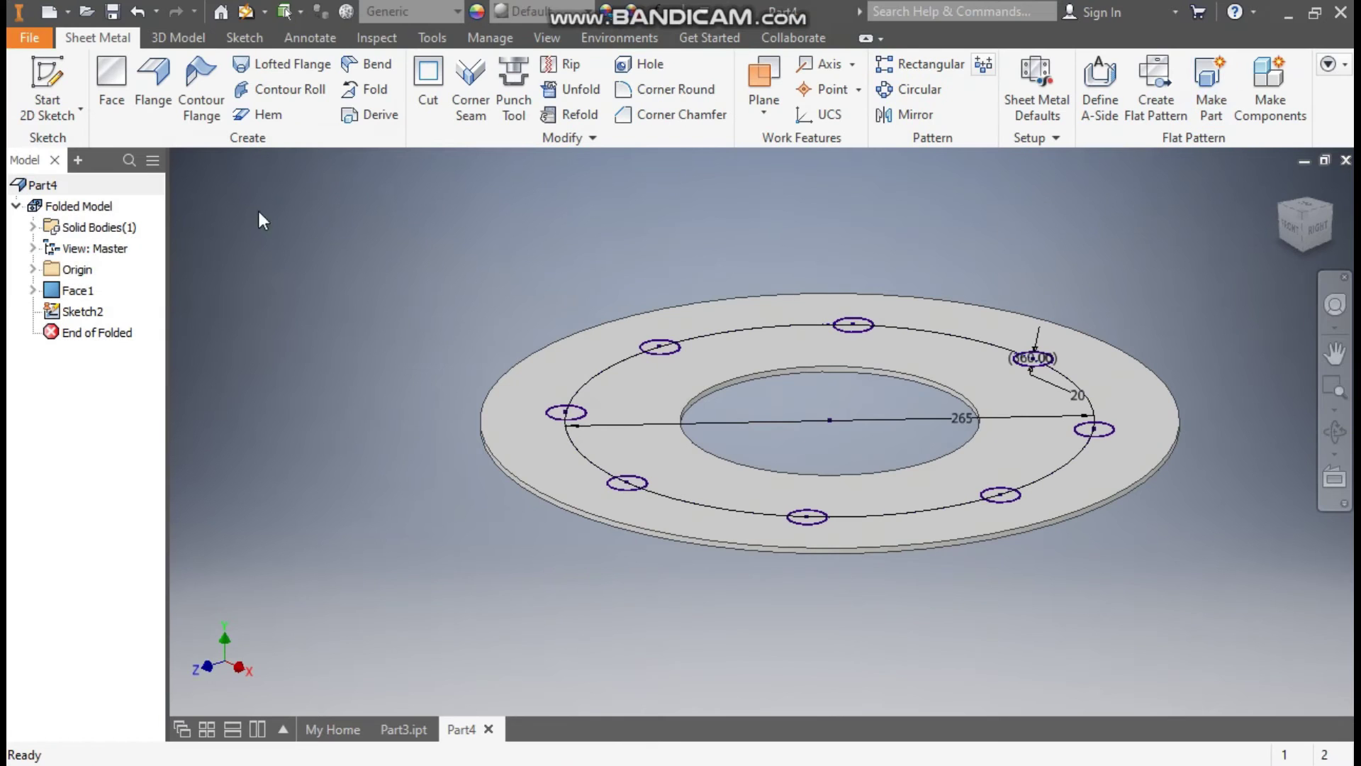
# - Extrude the eight circles as a downward cut through the plate
pyautogui.click(185, 41)
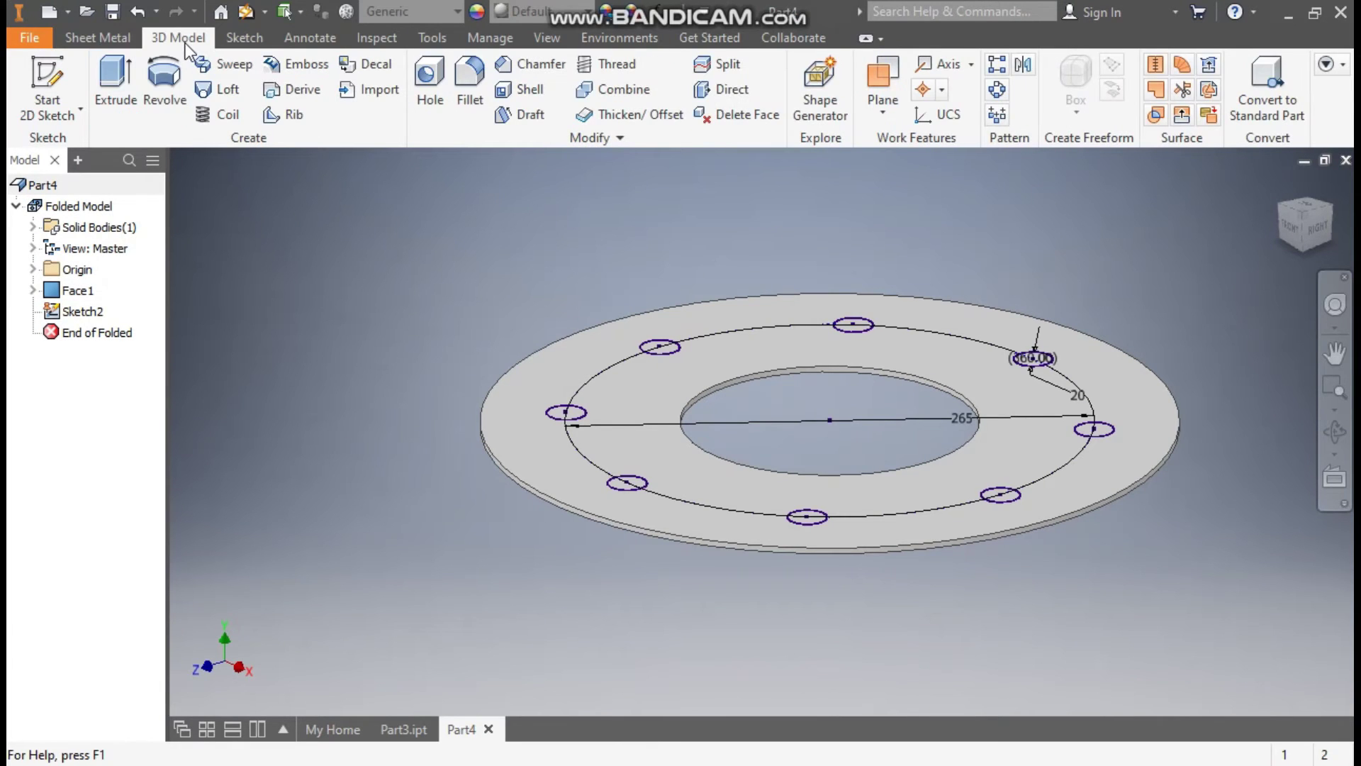
pyautogui.click(110, 82)
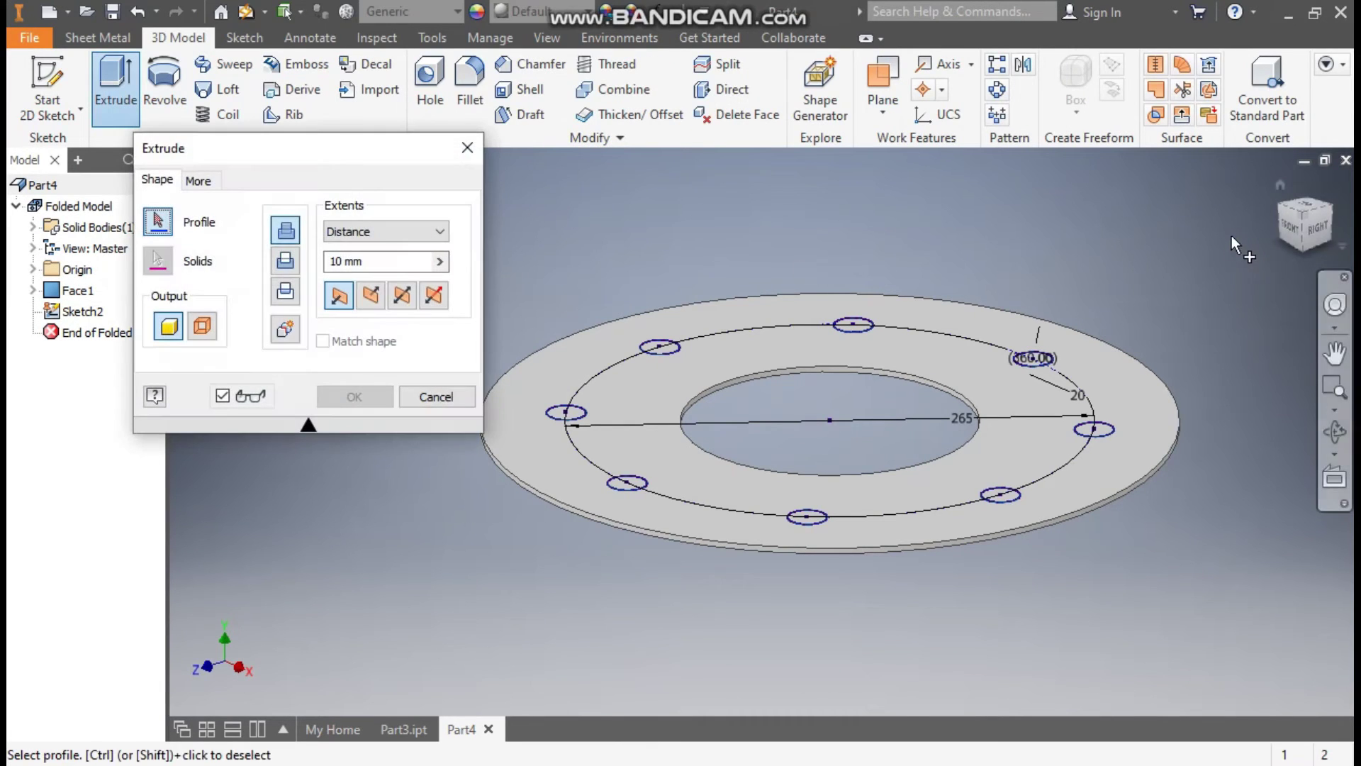
pyautogui.click(357, 578)
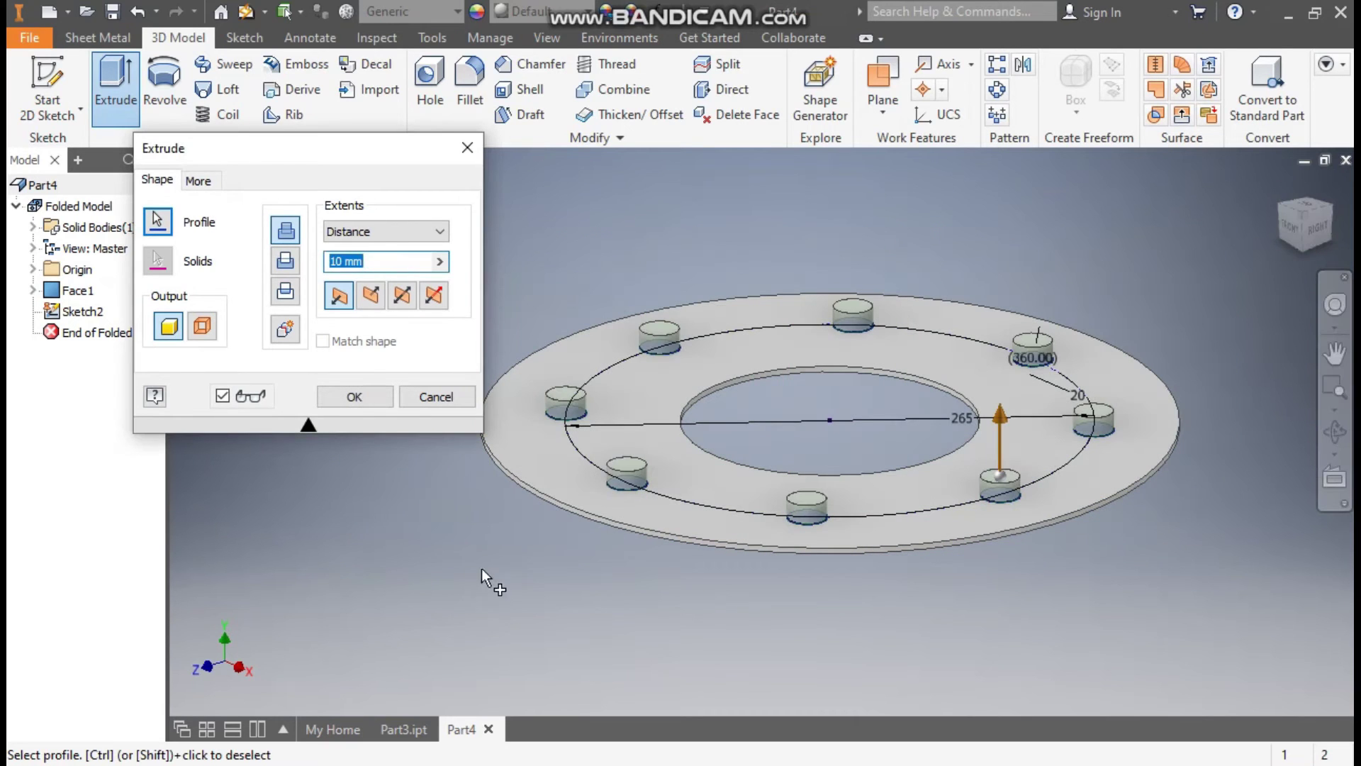
pyautogui.click(285, 263)
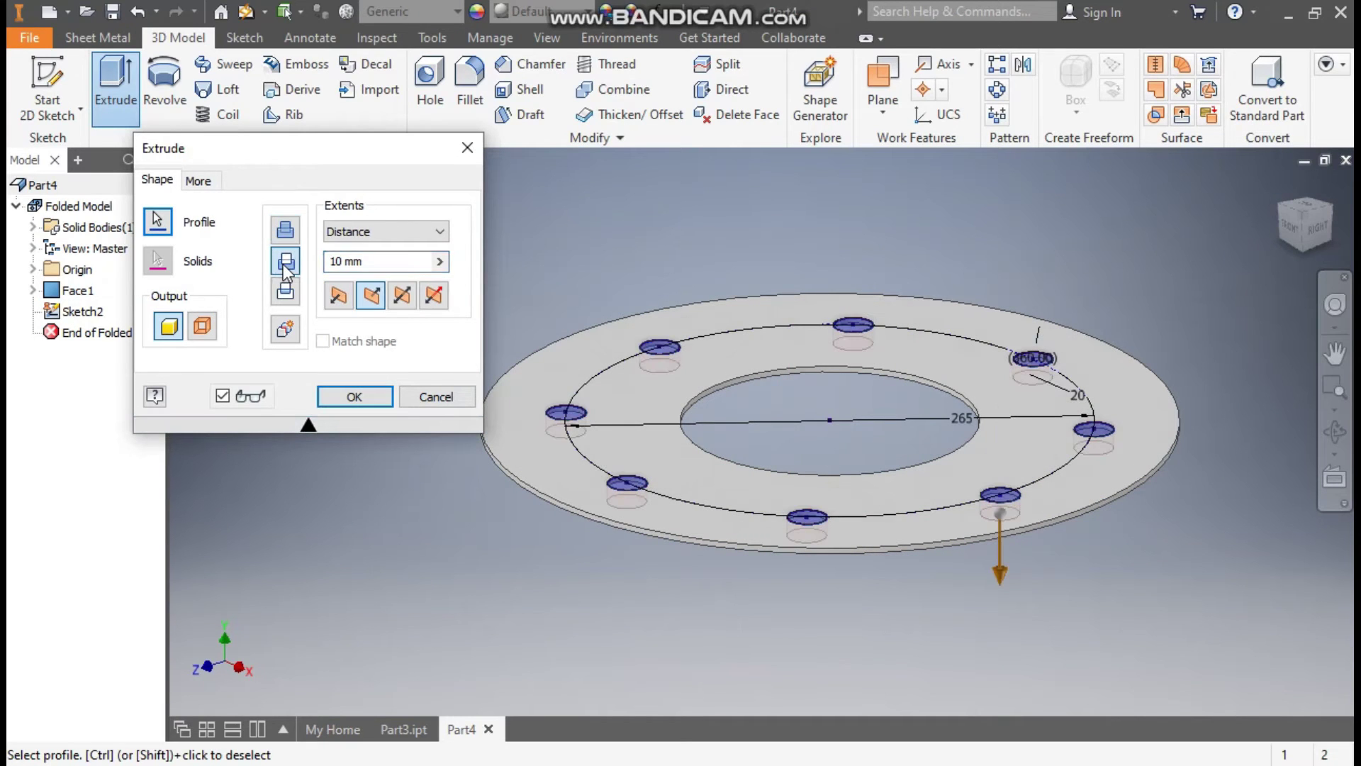
pyautogui.click(353, 268)
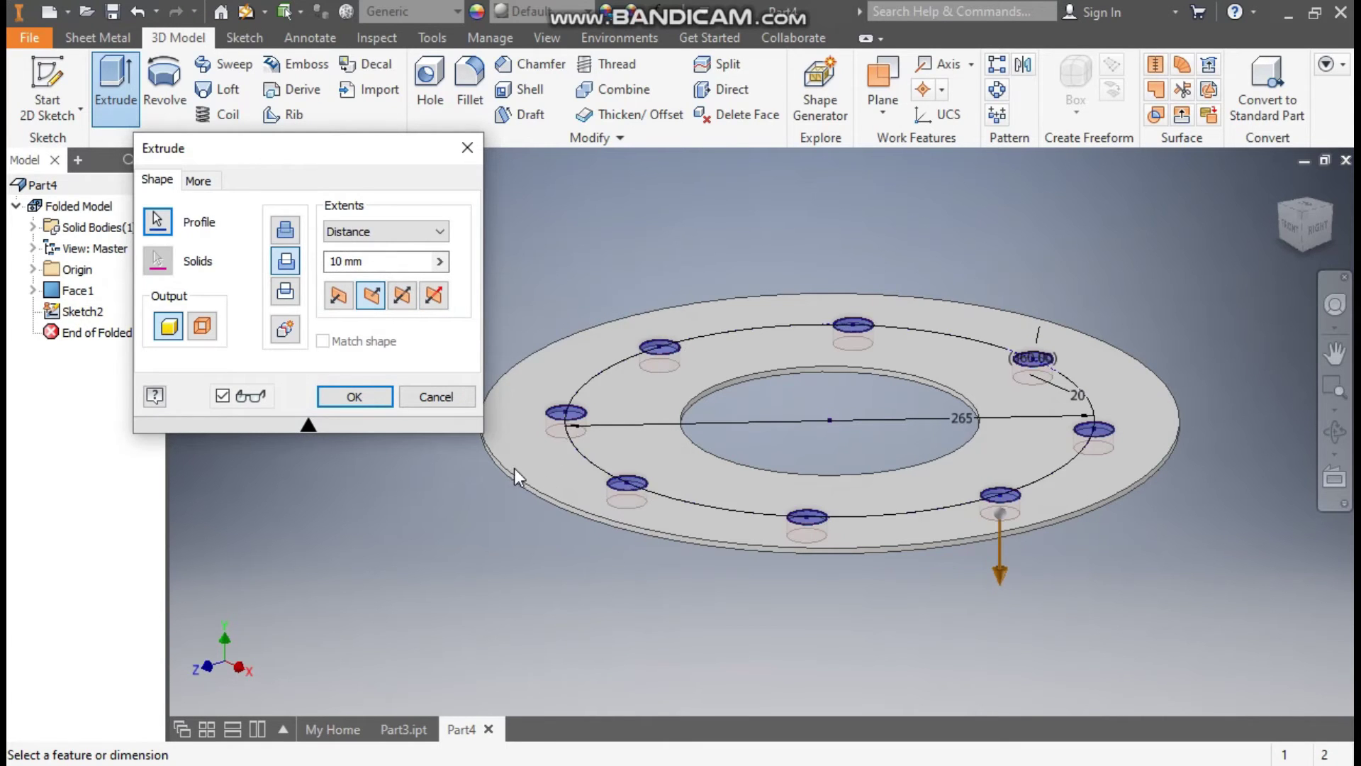
pyautogui.click(379, 395)
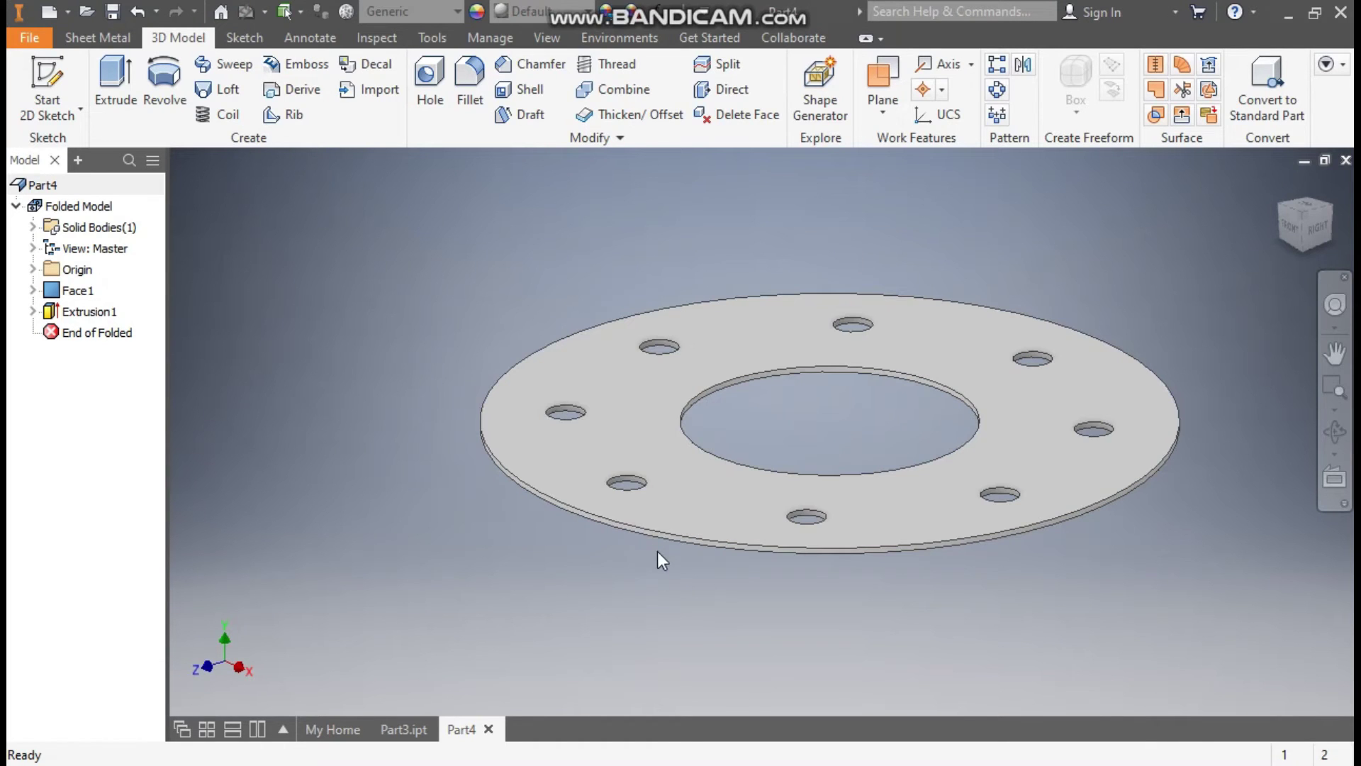
# - On the top face, draw a vertical line from the plate's top edge to its bottom edge
pyautogui.click(961, 347)
pyautogui.press('s')
pyautogui.click(1320, 183)
pyautogui.click(1301, 206)
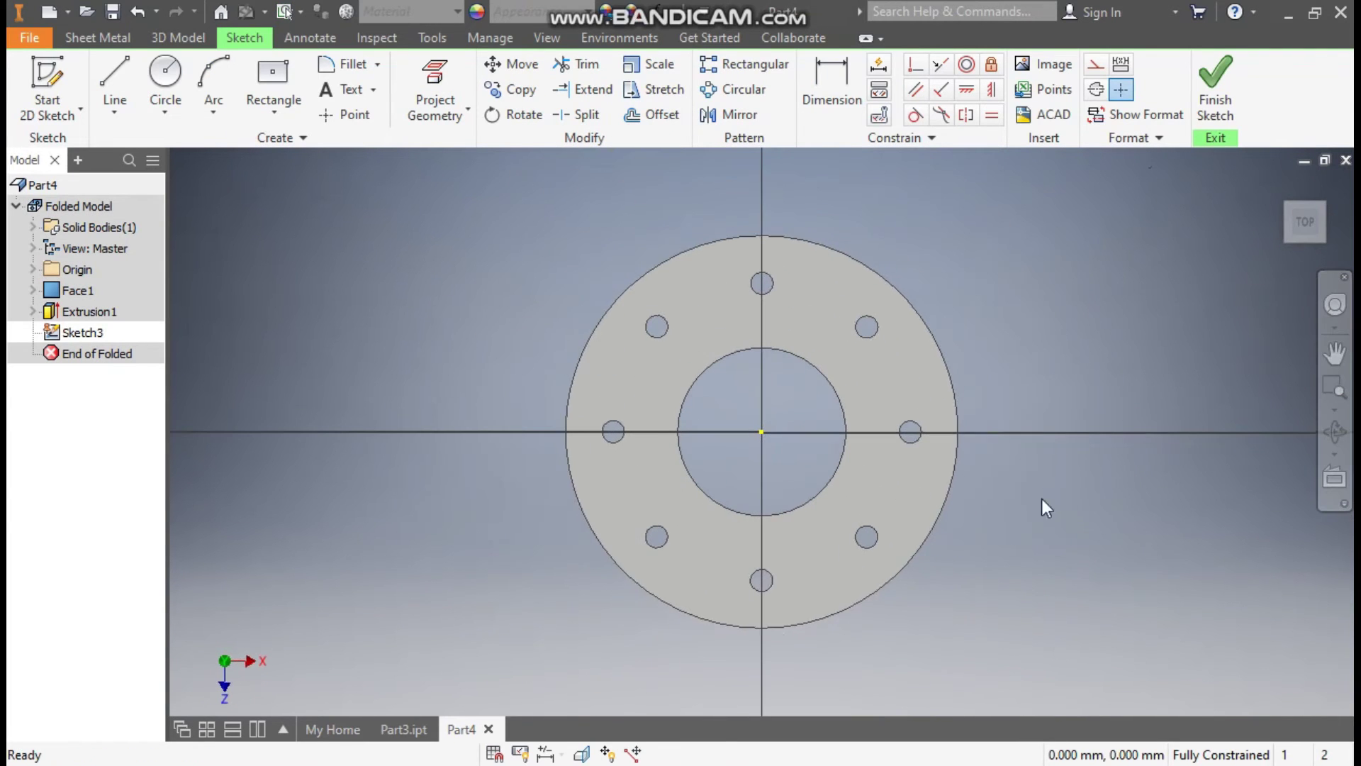
pyautogui.click(114, 73)
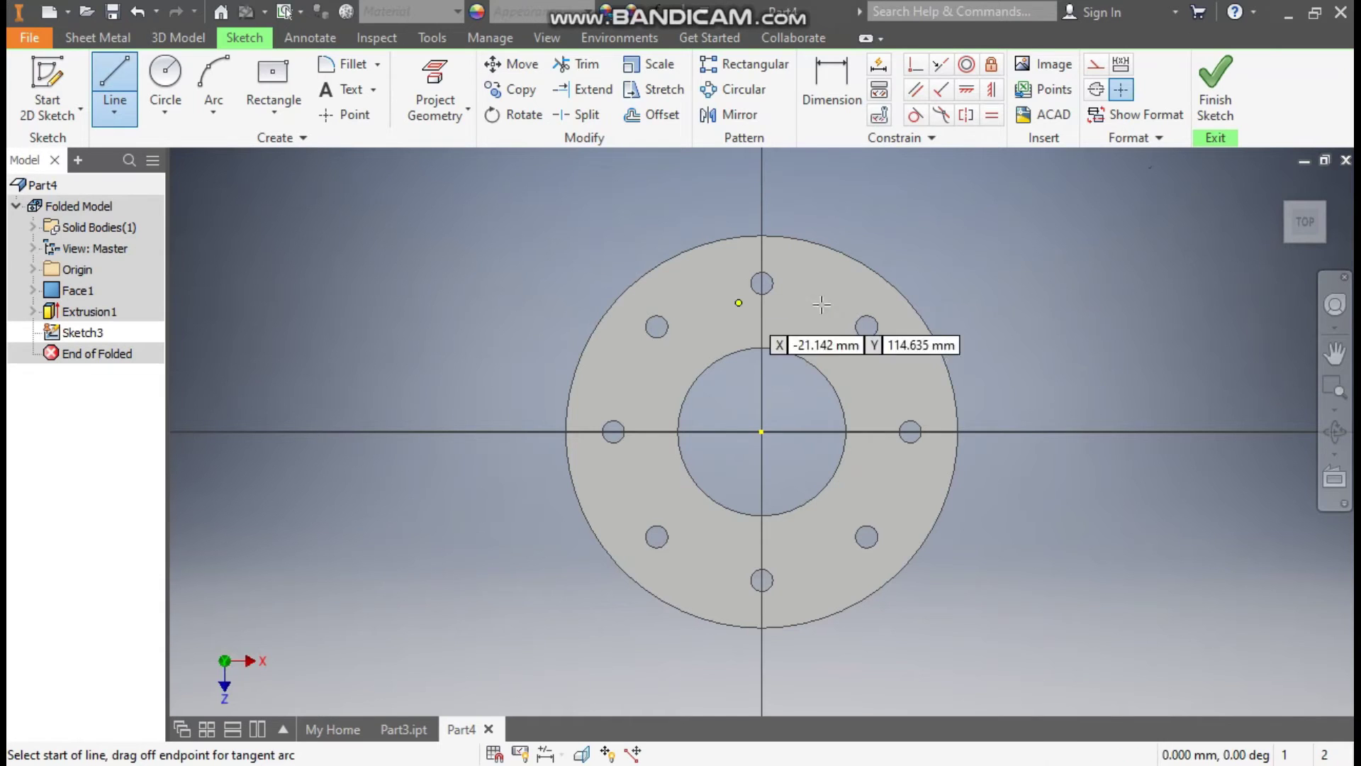
pyautogui.click(762, 236)
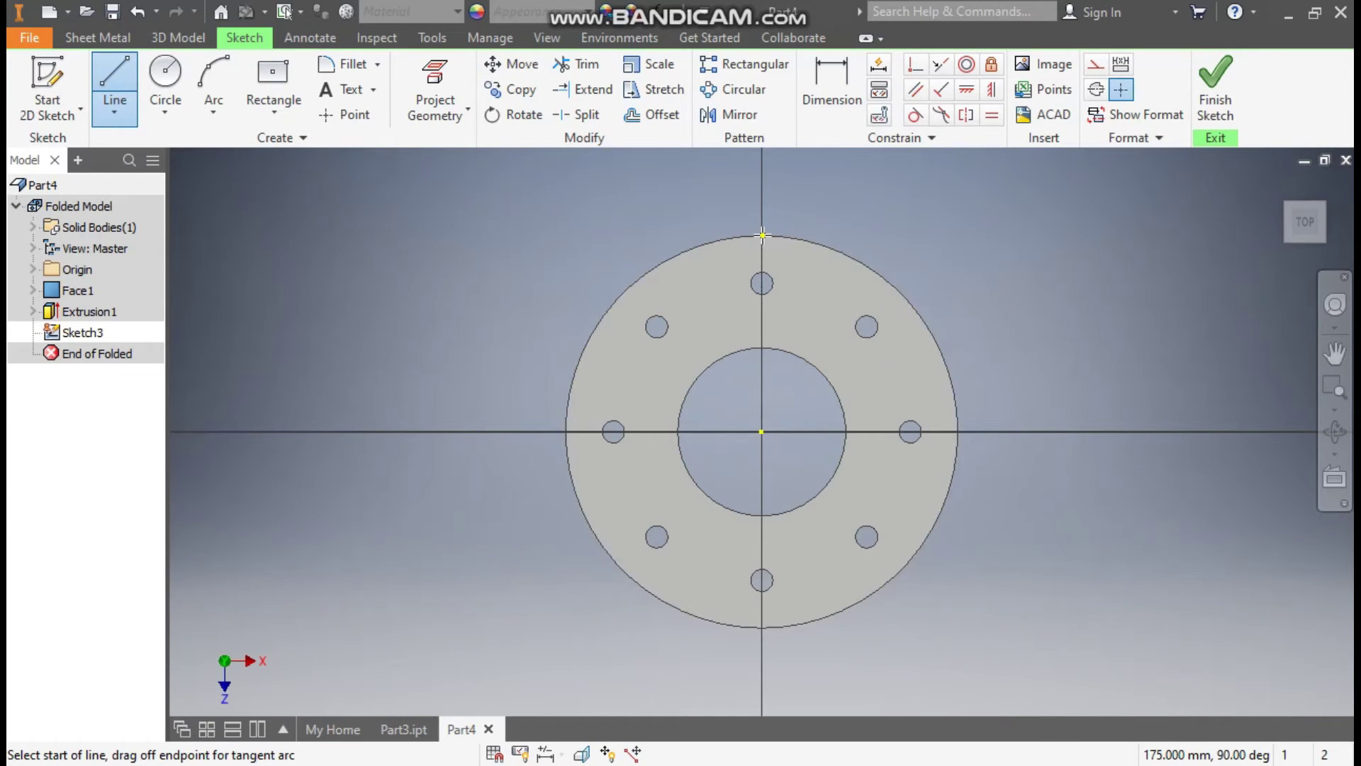
pyautogui.doubleClick(763, 628)
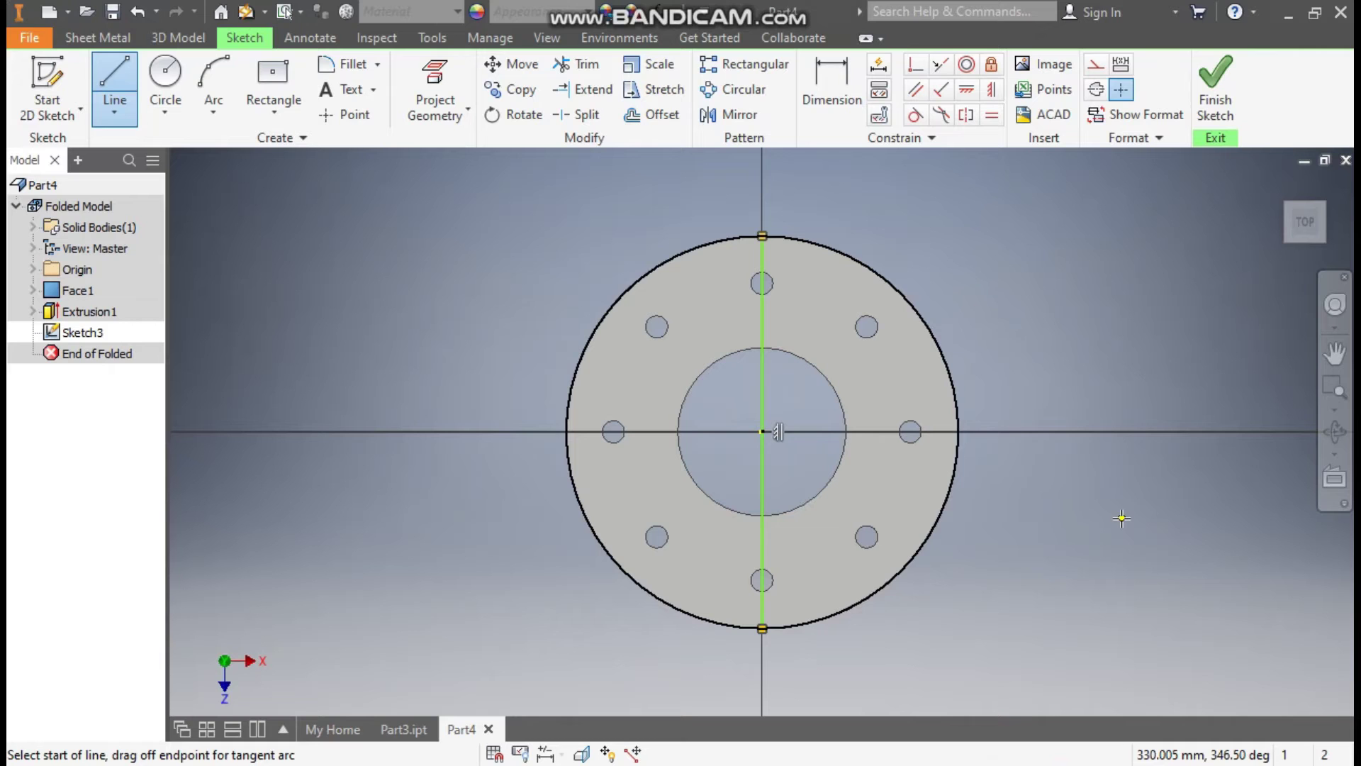
pyautogui.press('Escape')
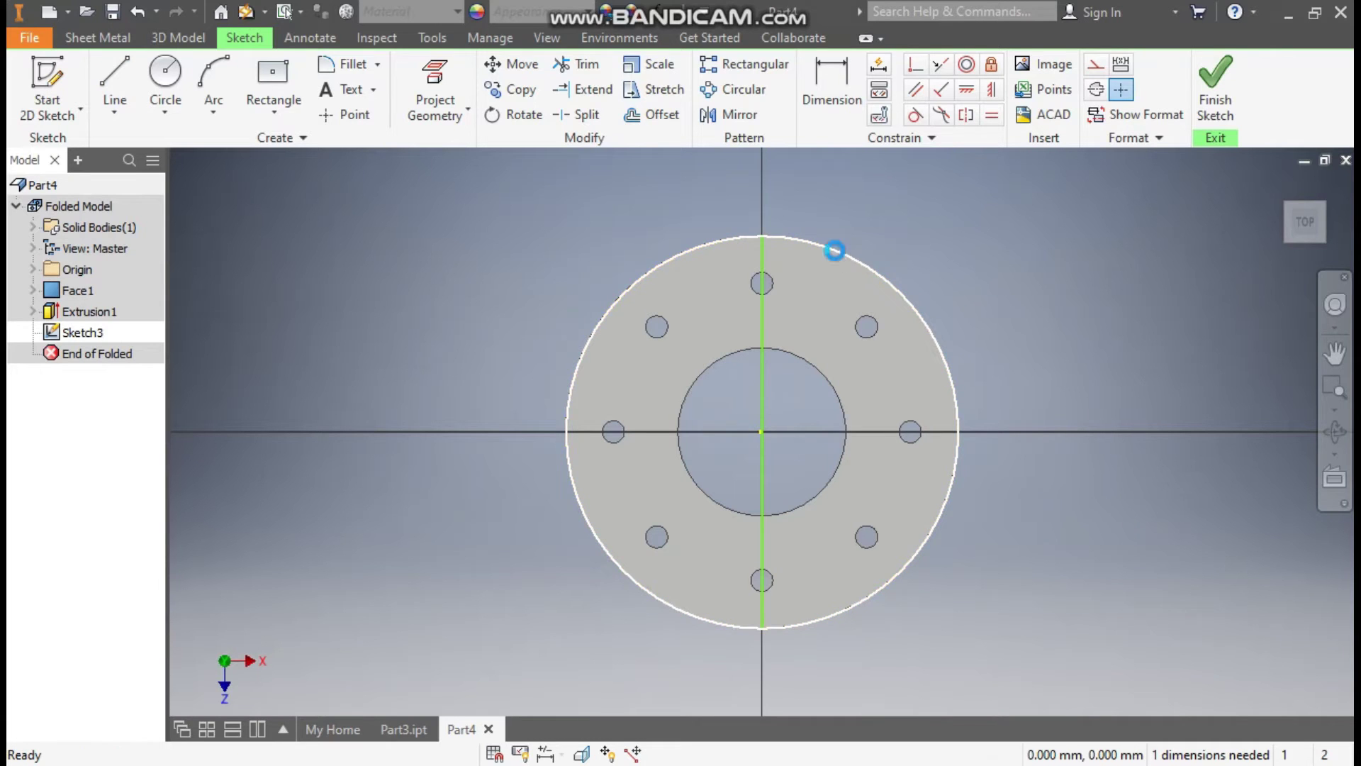
# - Make the outer circle construction, make the line coincident with the centre, and finish the sketch
pyautogui.click(832, 249)
pyautogui.click(1096, 67)
pyautogui.moveTo(764, 335); pyautogui.dragTo(787, 347)
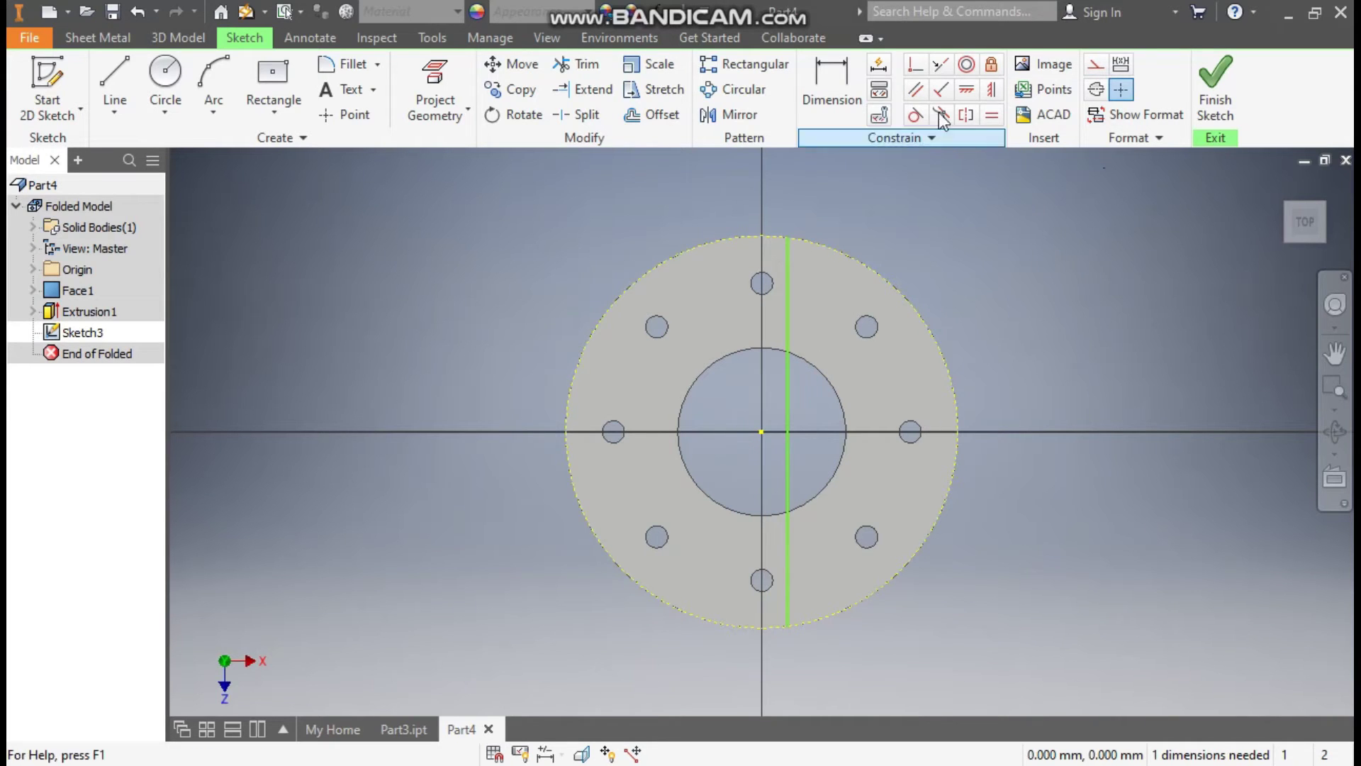
pyautogui.click(915, 64)
pyautogui.click(763, 431)
pyautogui.click(784, 403)
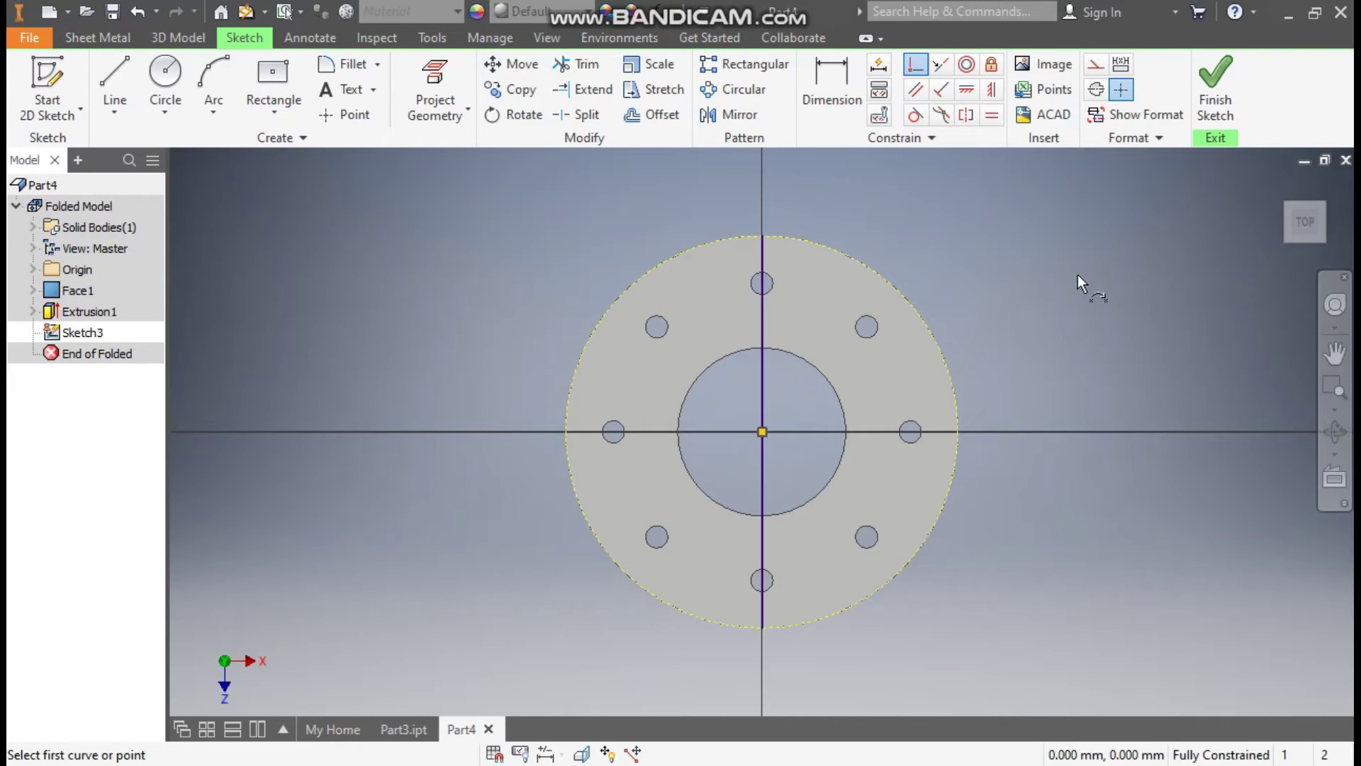
pyautogui.press('Escape')
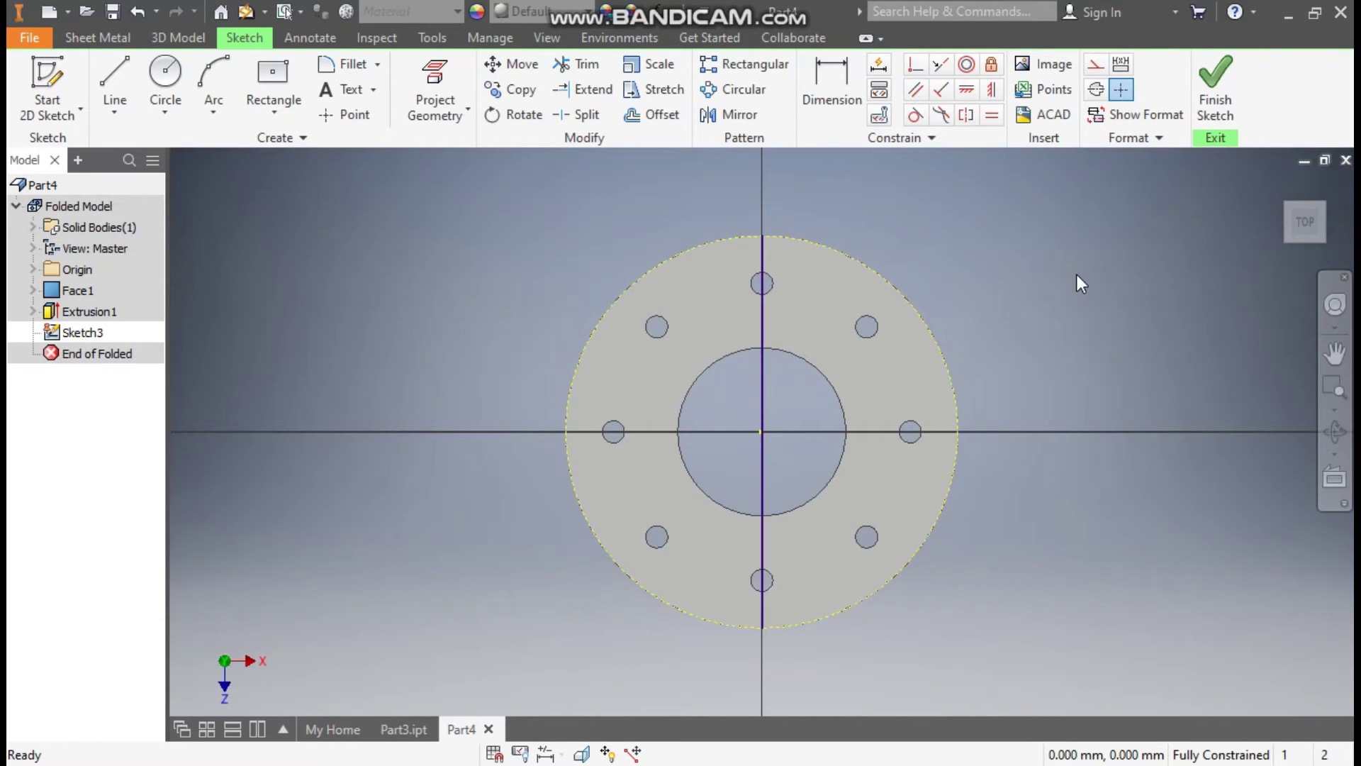
pyautogui.click(1215, 80)
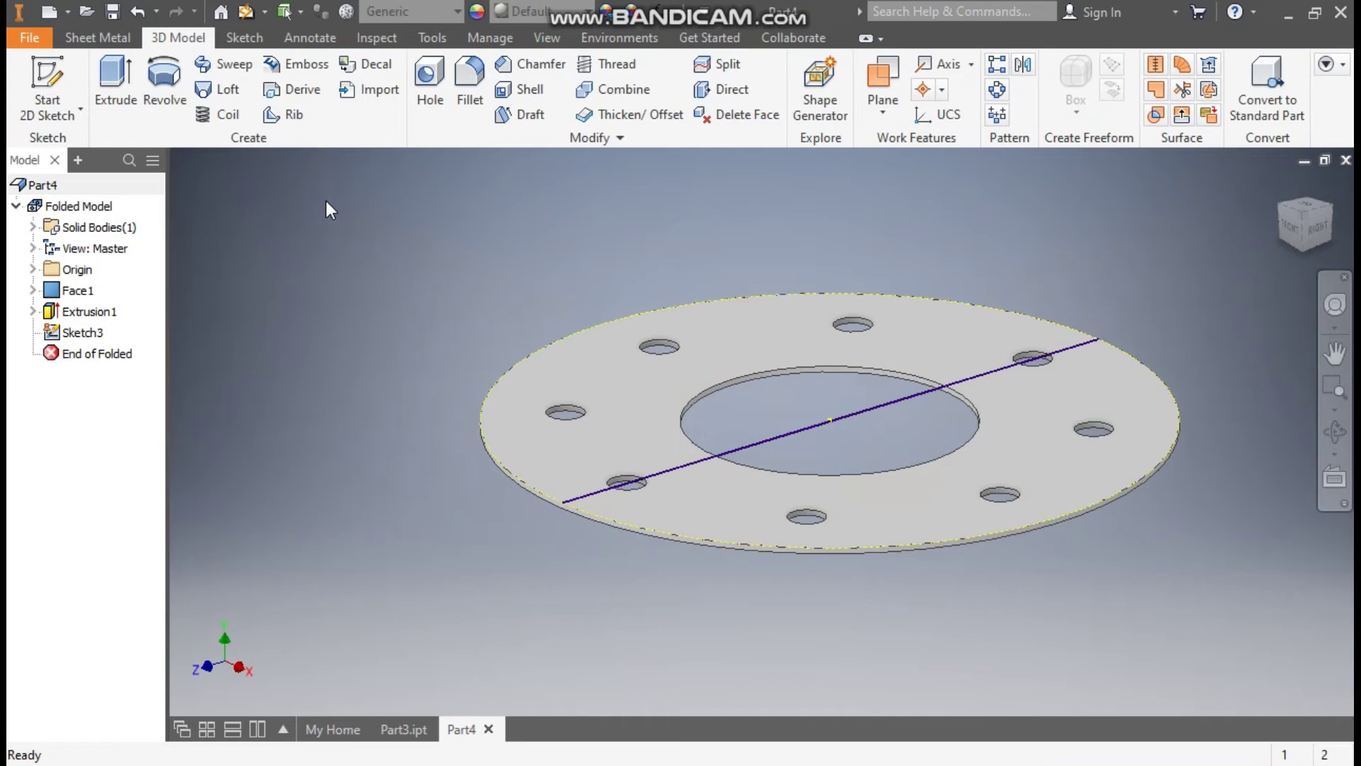
# - Start a Fold along the sketched centre line, flipped to bend the other way
pyautogui.click(109, 37)
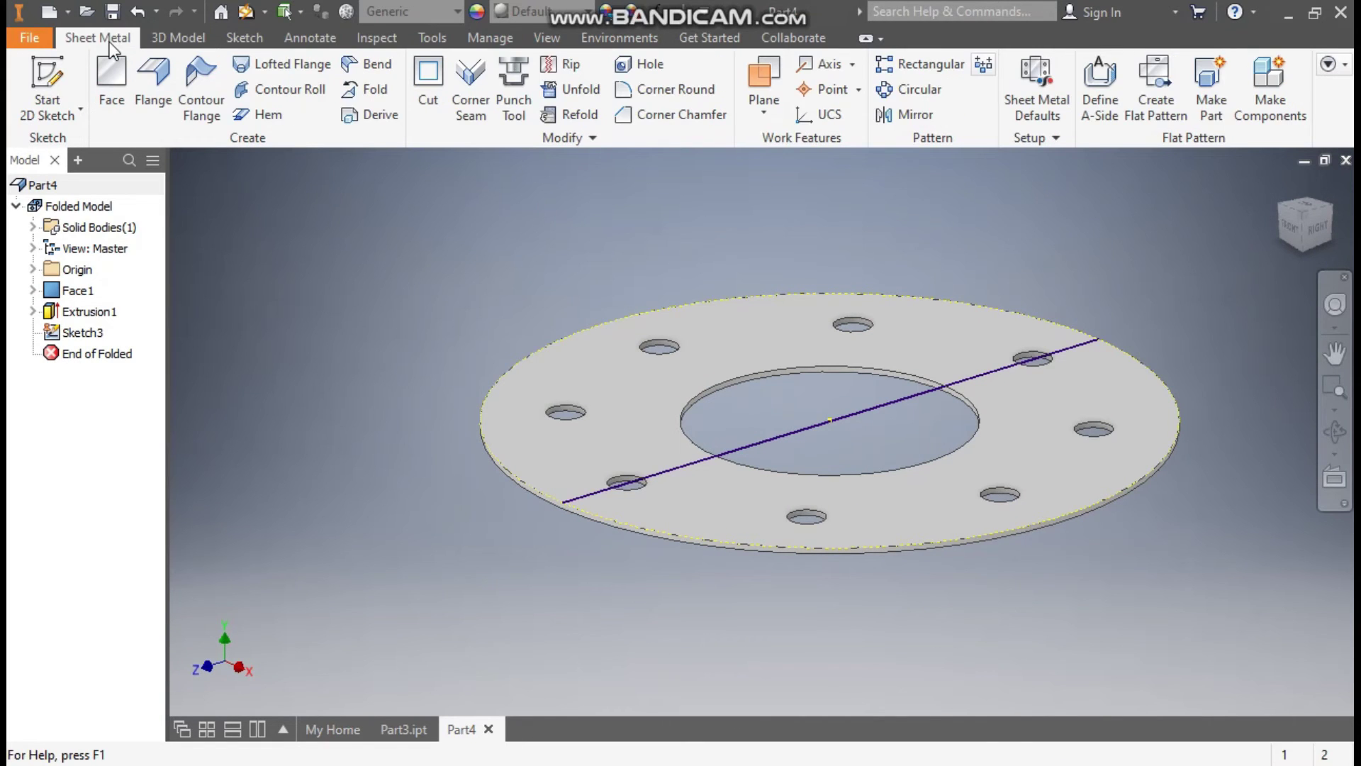
pyautogui.click(368, 89)
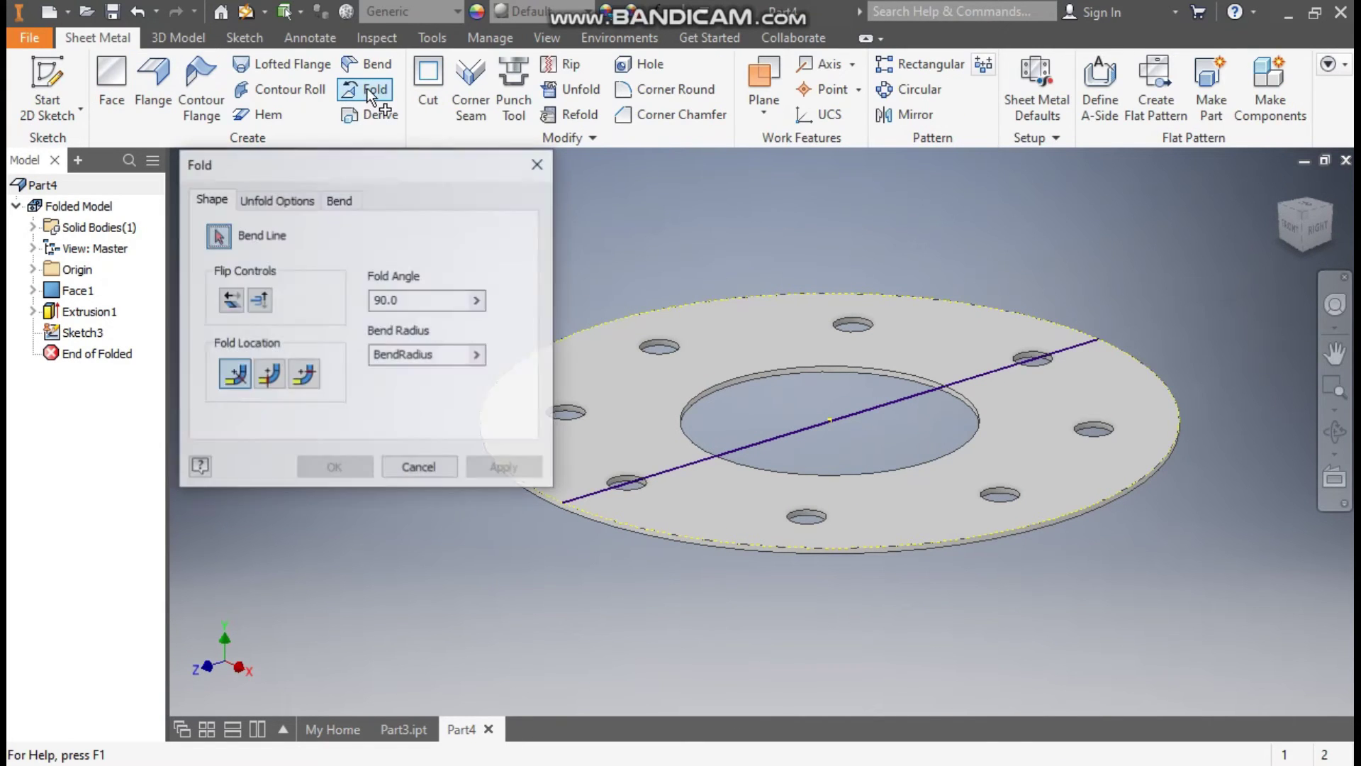
pyautogui.click(885, 404)
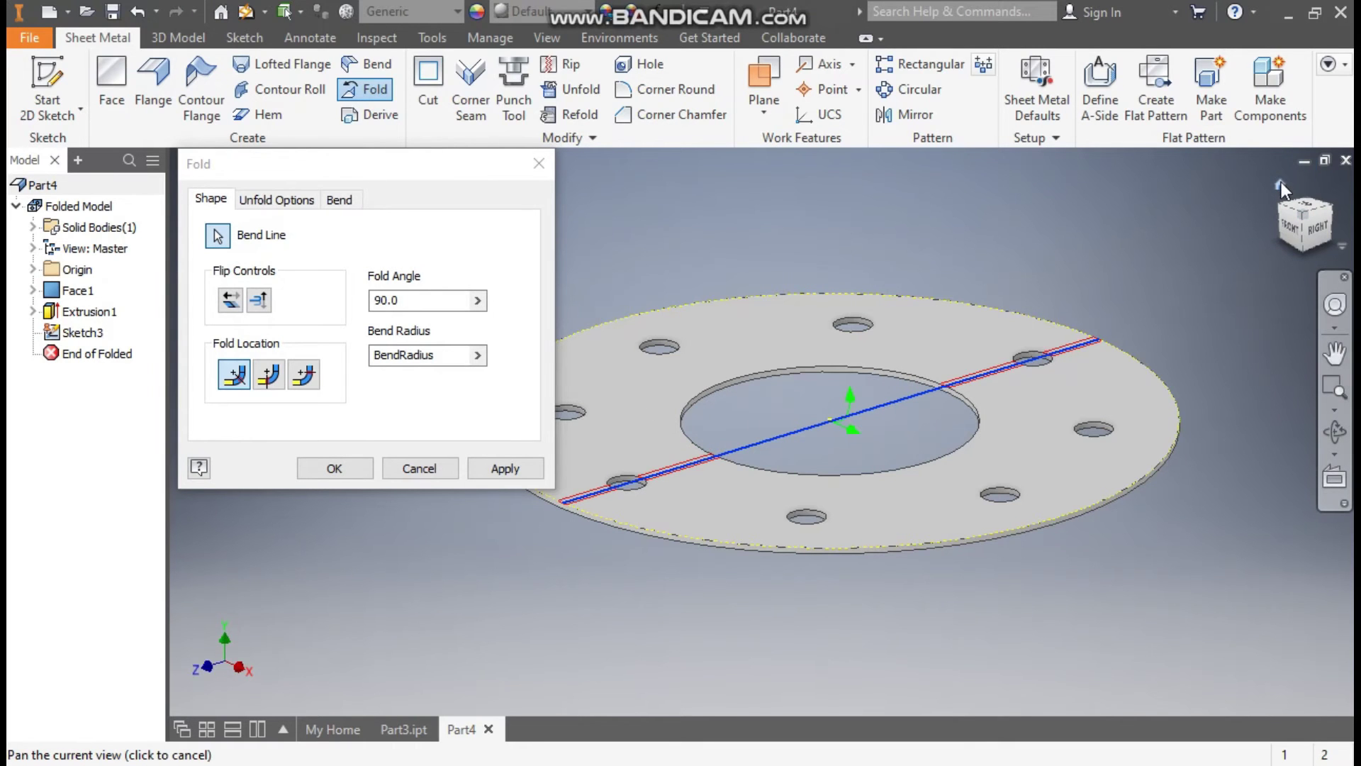
pyautogui.click(1281, 184)
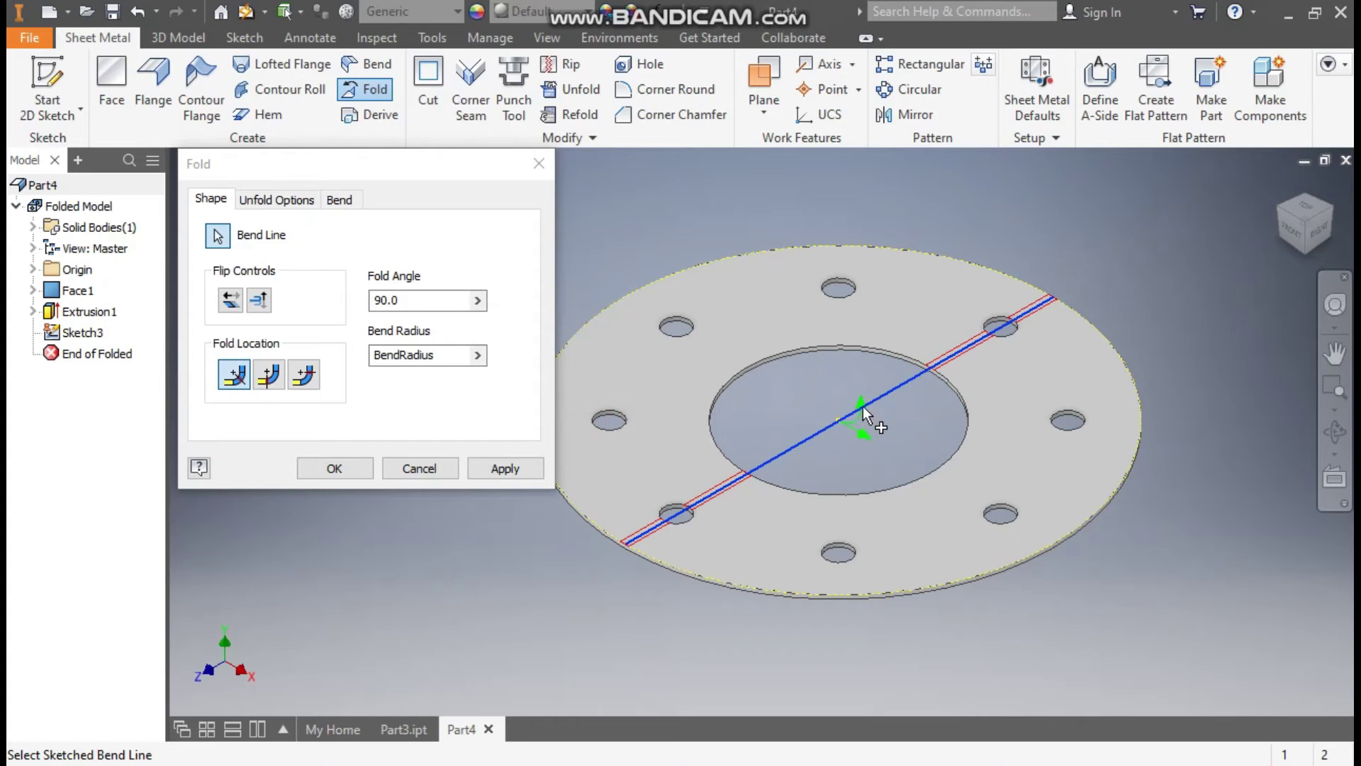
pyautogui.click(259, 304)
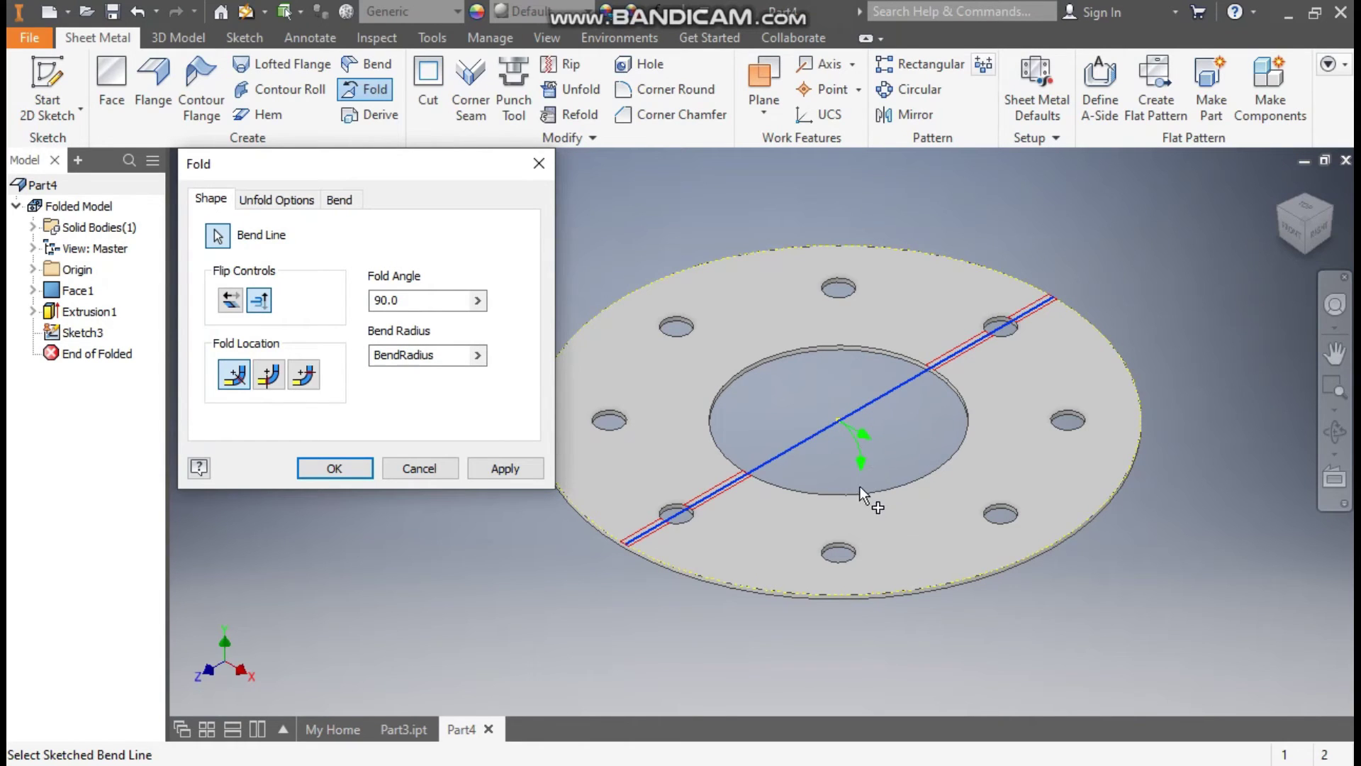
# - Set fold angle 27 and bend radius 150, with the bend starting at the line
pyautogui.click(419, 300)
pyautogui.moveTo(419, 300); pyautogui.dragTo(359, 312)
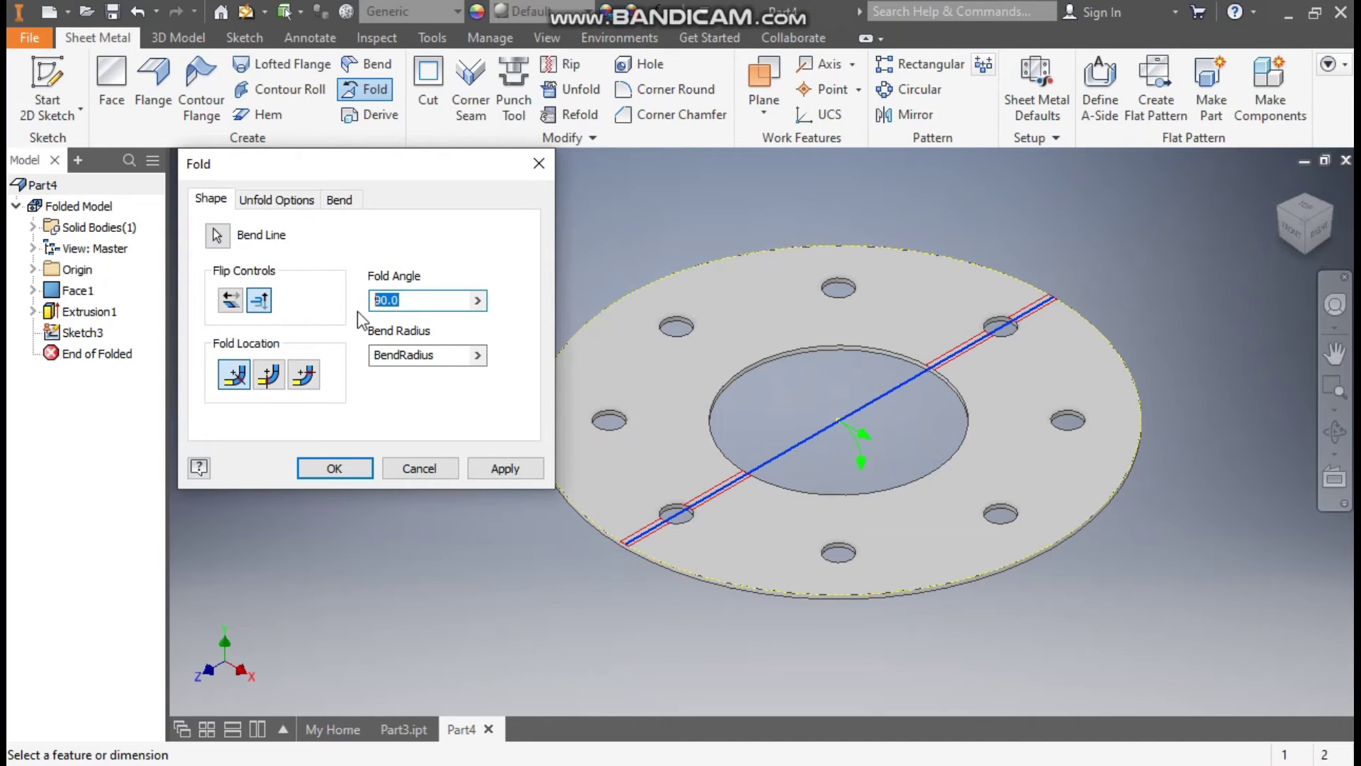
pyautogui.write('27')
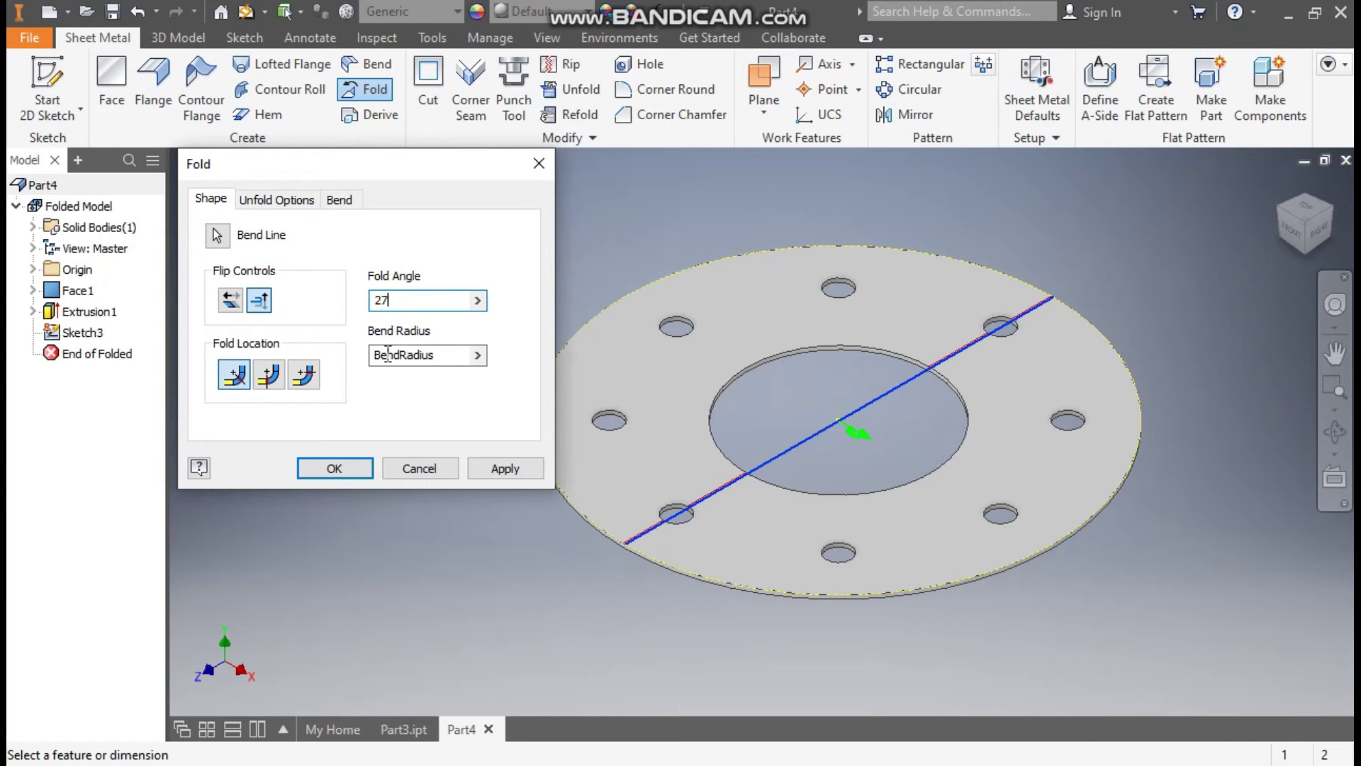
pyautogui.click(441, 357)
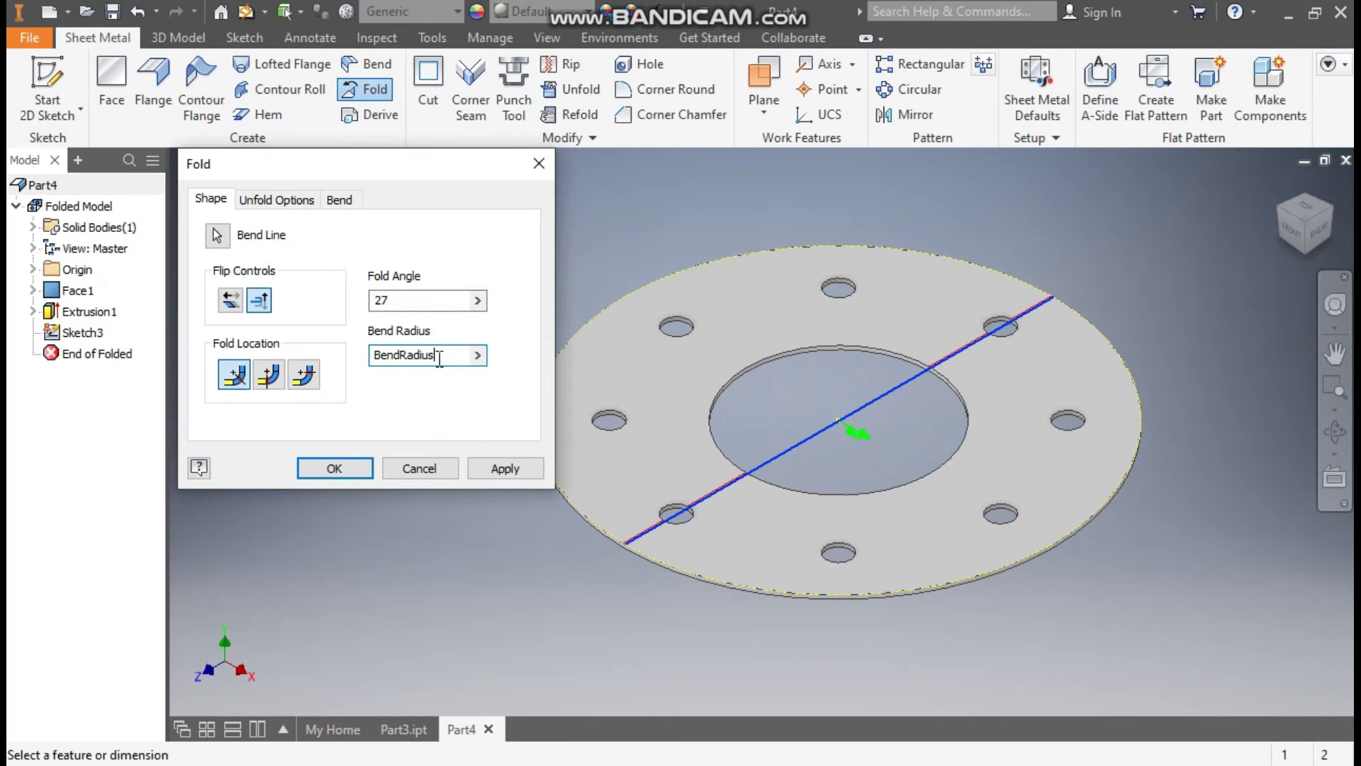
pyautogui.moveTo(439, 357); pyautogui.dragTo(370, 377)
pyautogui.write('150')
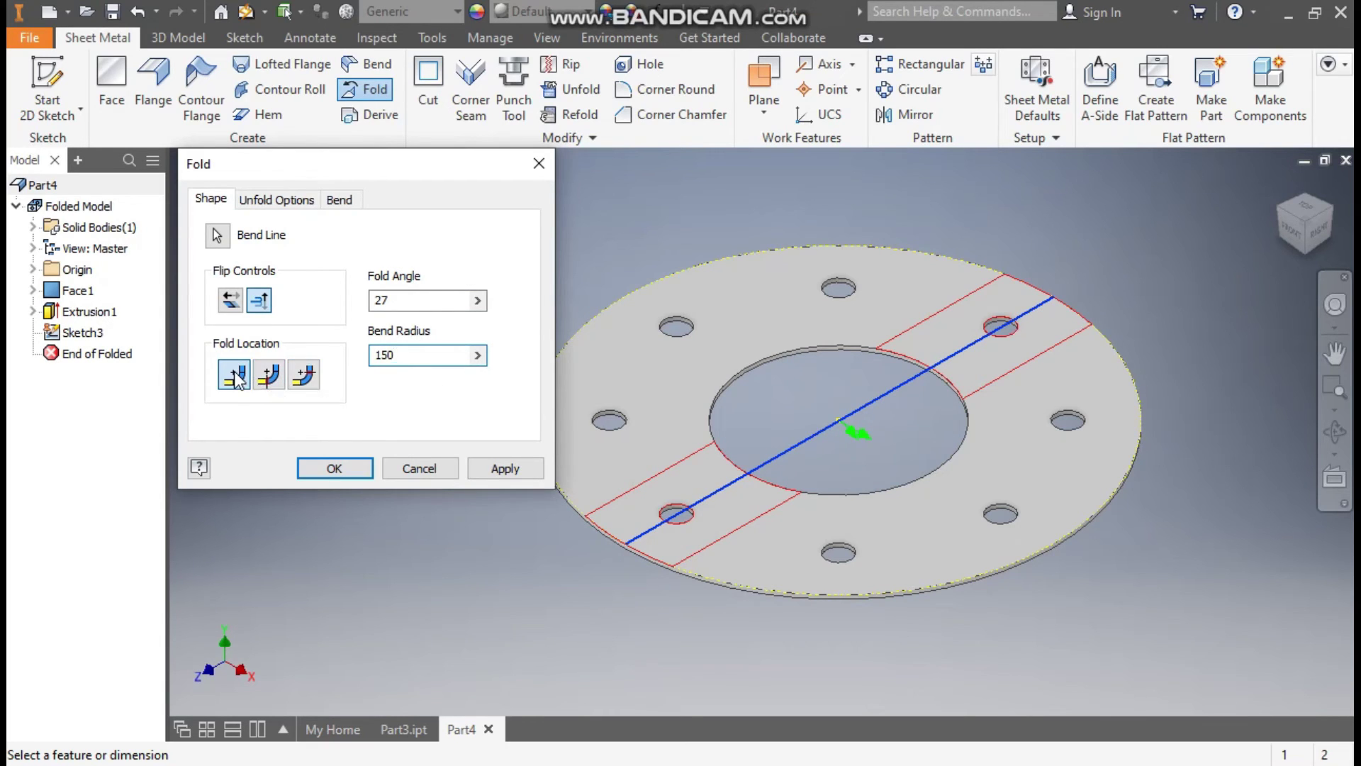
pyautogui.click(273, 381)
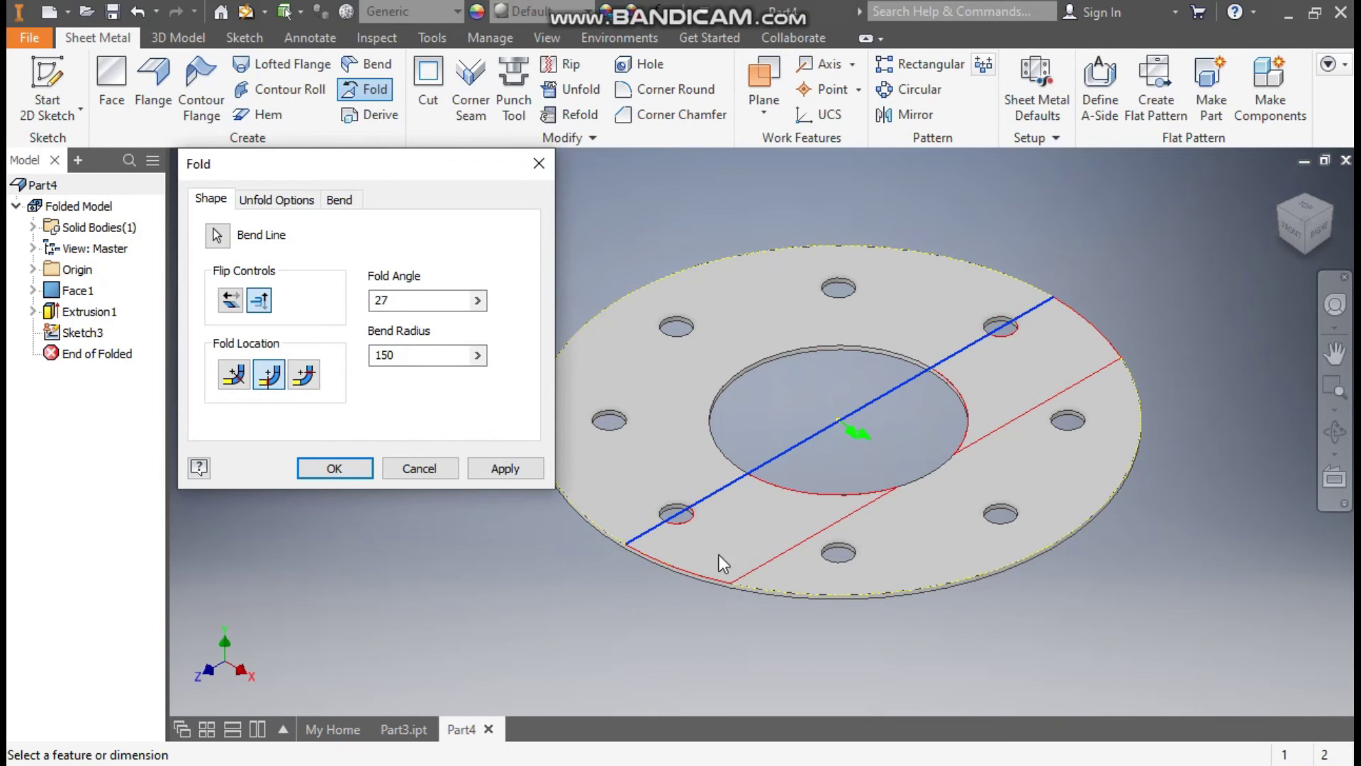
pyautogui.click(334, 468)
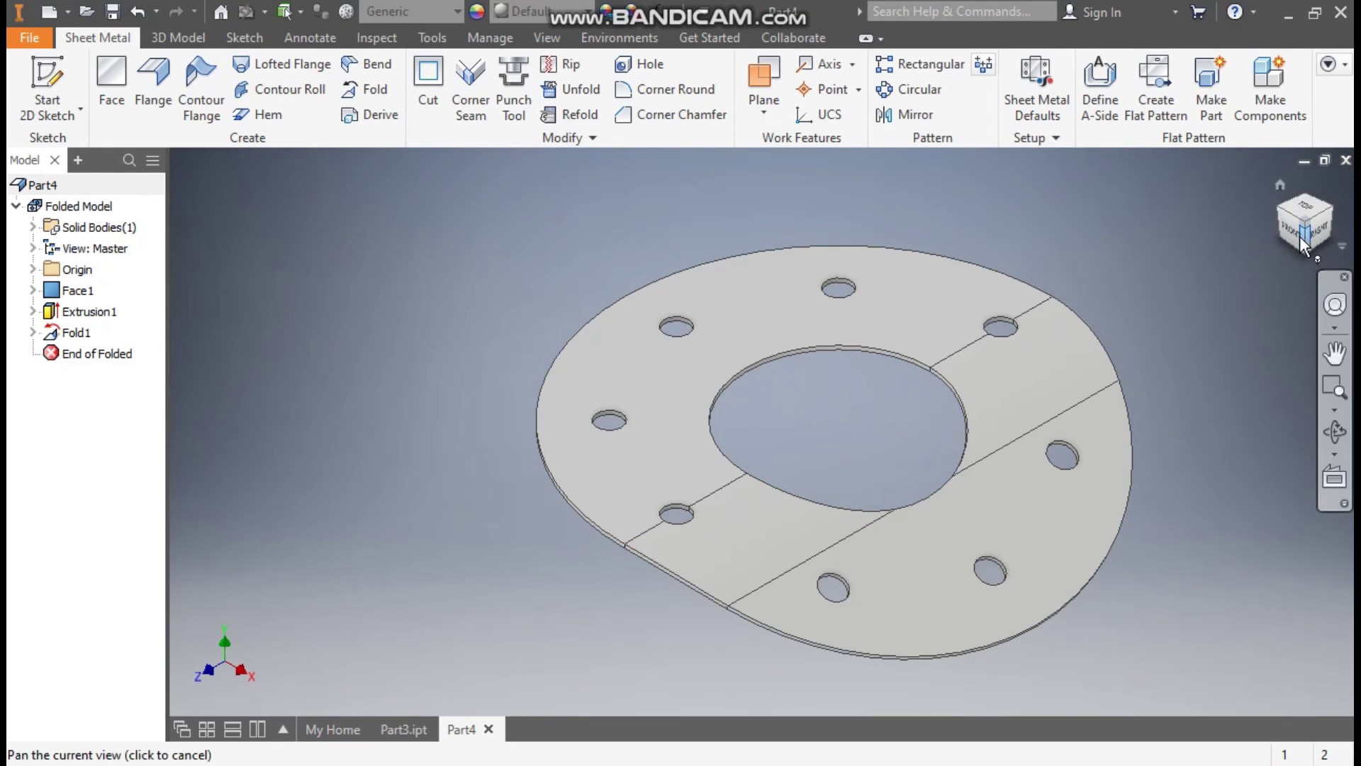
pyautogui.keyDown('shift'); pyautogui.moveTo(1133, 419); pyautogui.dragTo(1092, 315, button='middle'); pyautogui.keyUp('shift')
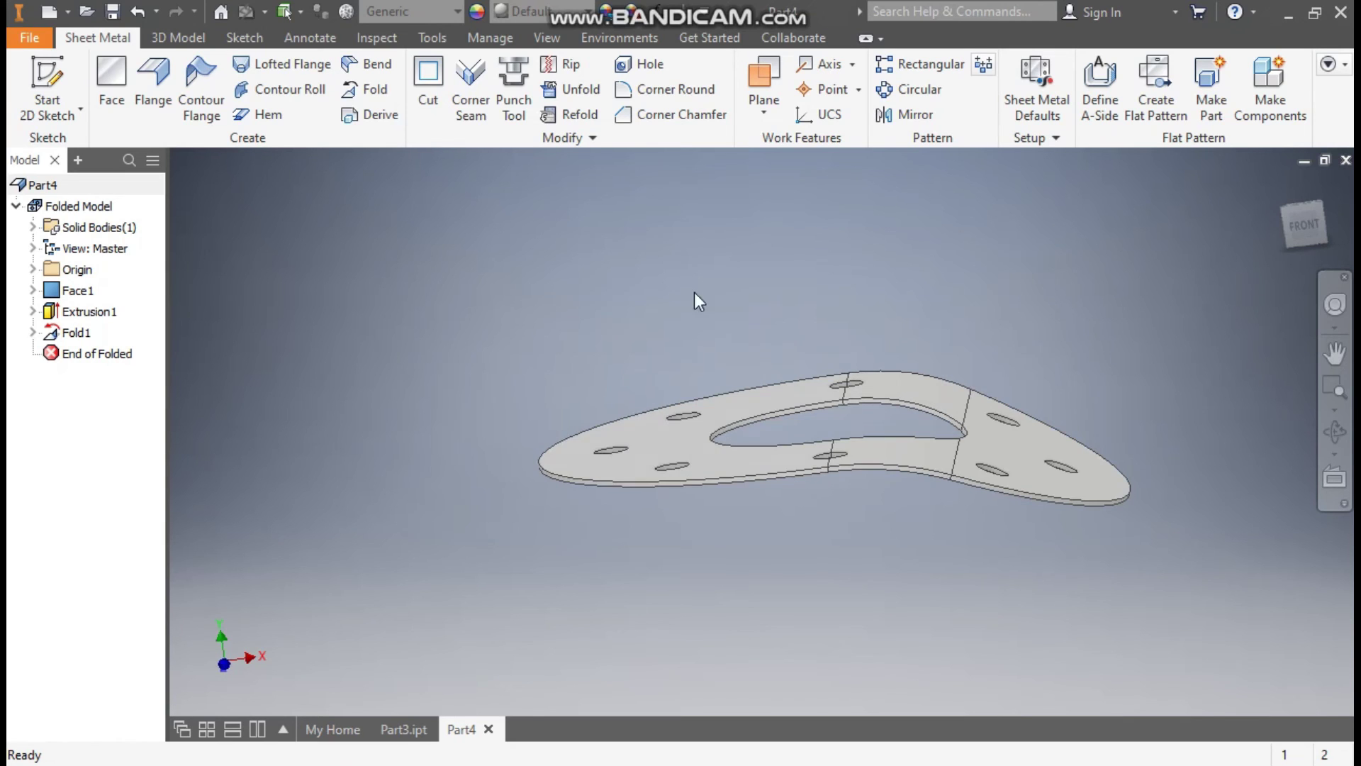
# - Mirror Fold1 about the origin YZ Plane
pyautogui.click(907, 114)
pyautogui.click(76, 333)
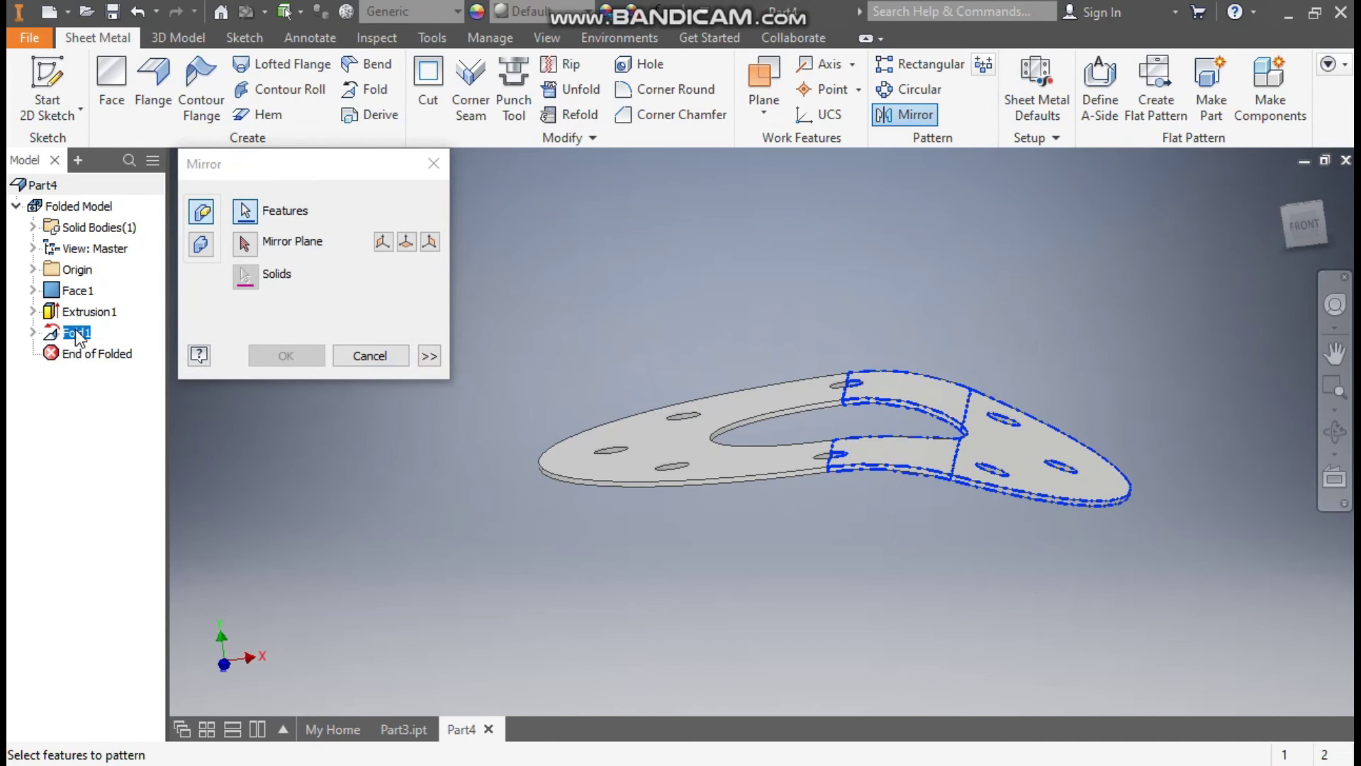
pyautogui.click(245, 245)
pyautogui.click(33, 270)
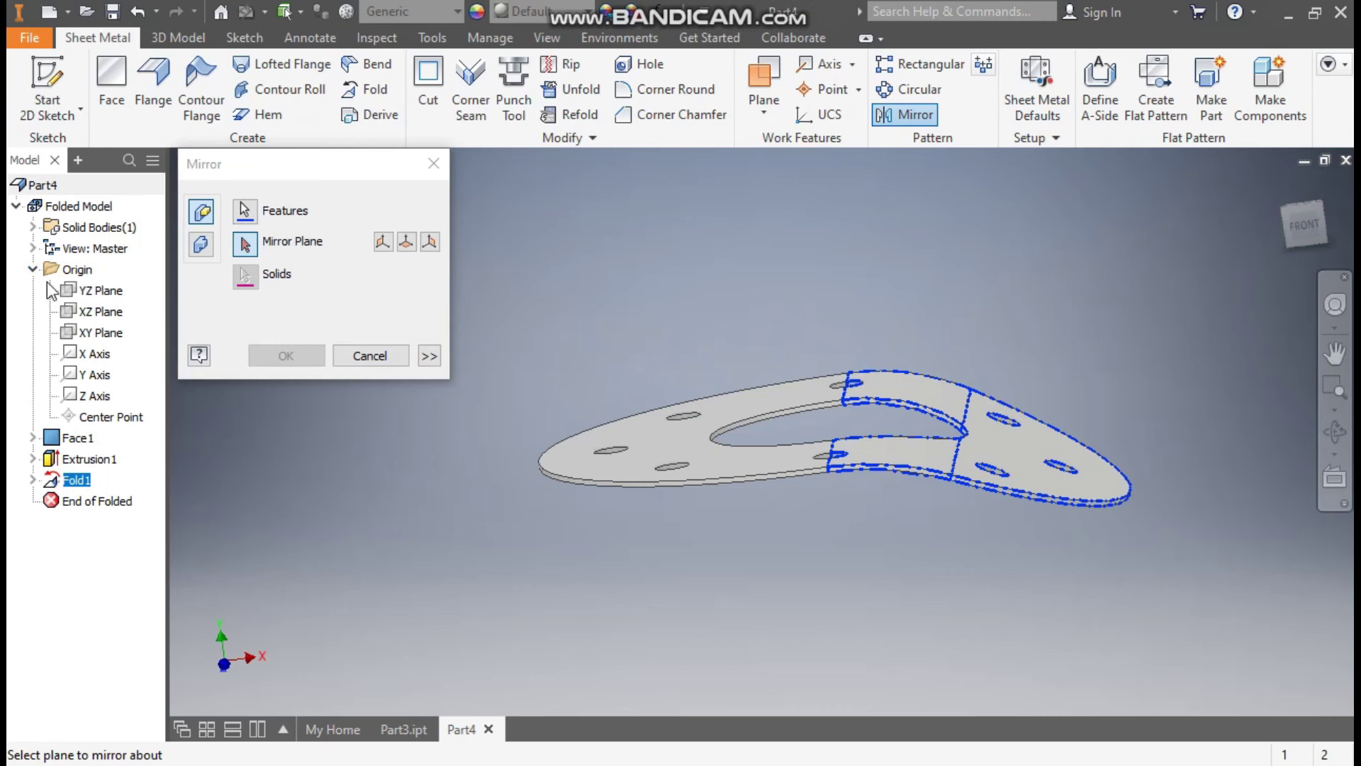
pyautogui.click(94, 294)
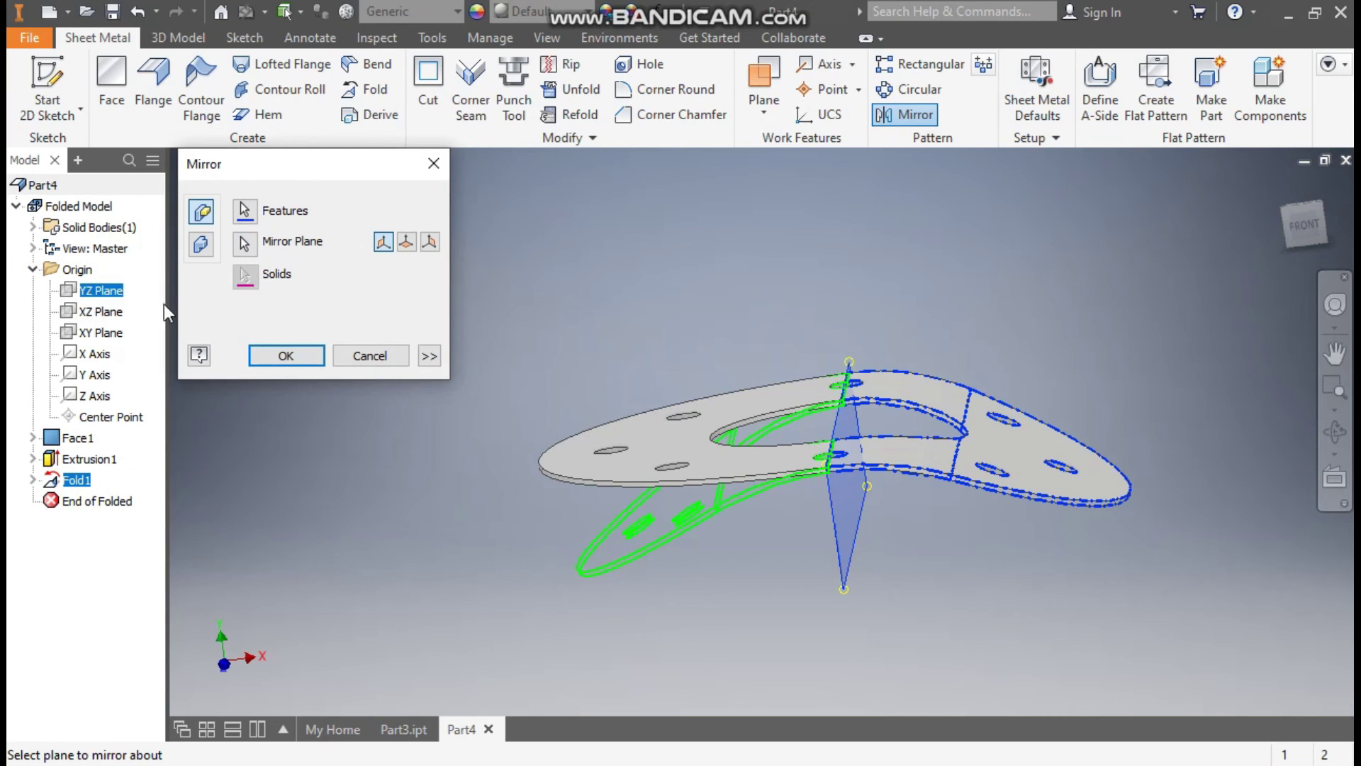
pyautogui.click(262, 355)
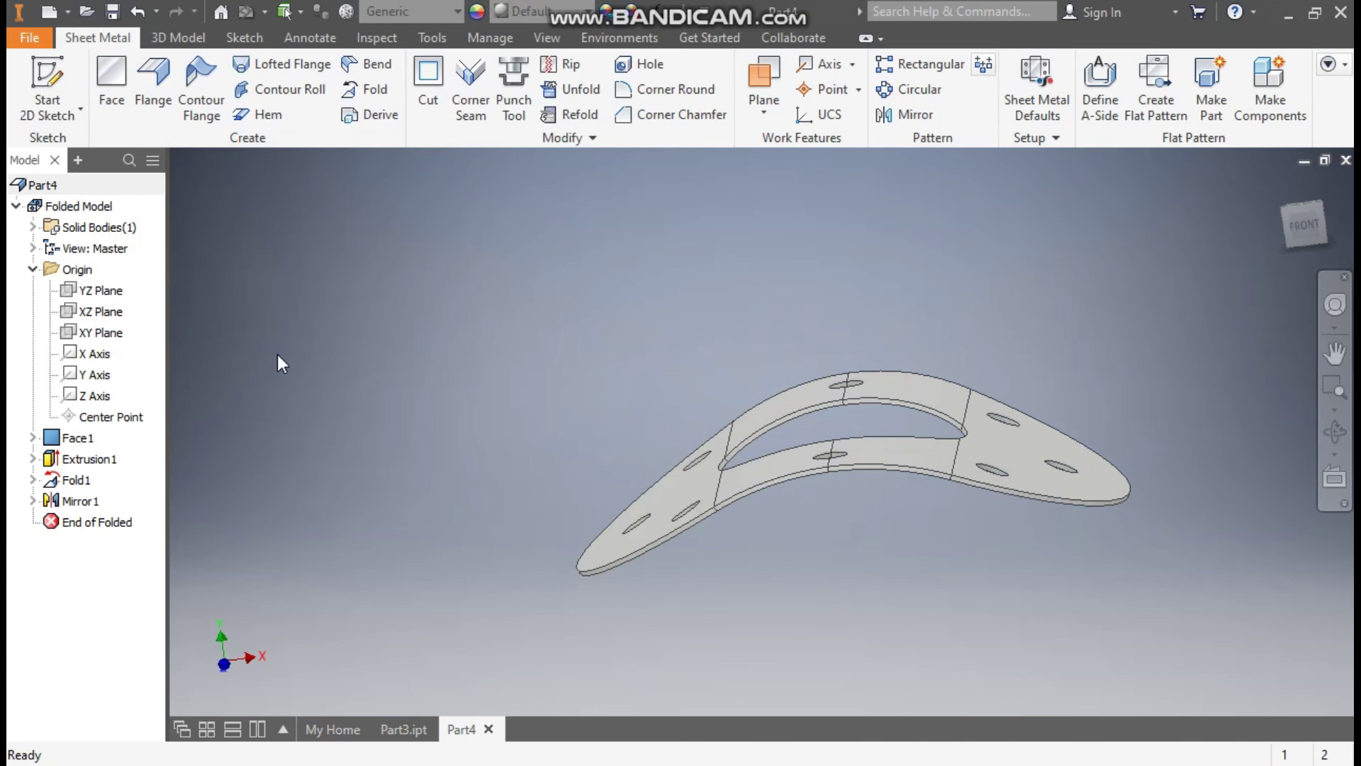
# - Check the symmetric curve from the front, back and tilted views
pyautogui.keyDown('shift'); pyautogui.moveTo(956, 463); pyautogui.dragTo(948, 468, button='middle'); pyautogui.keyUp('shift')
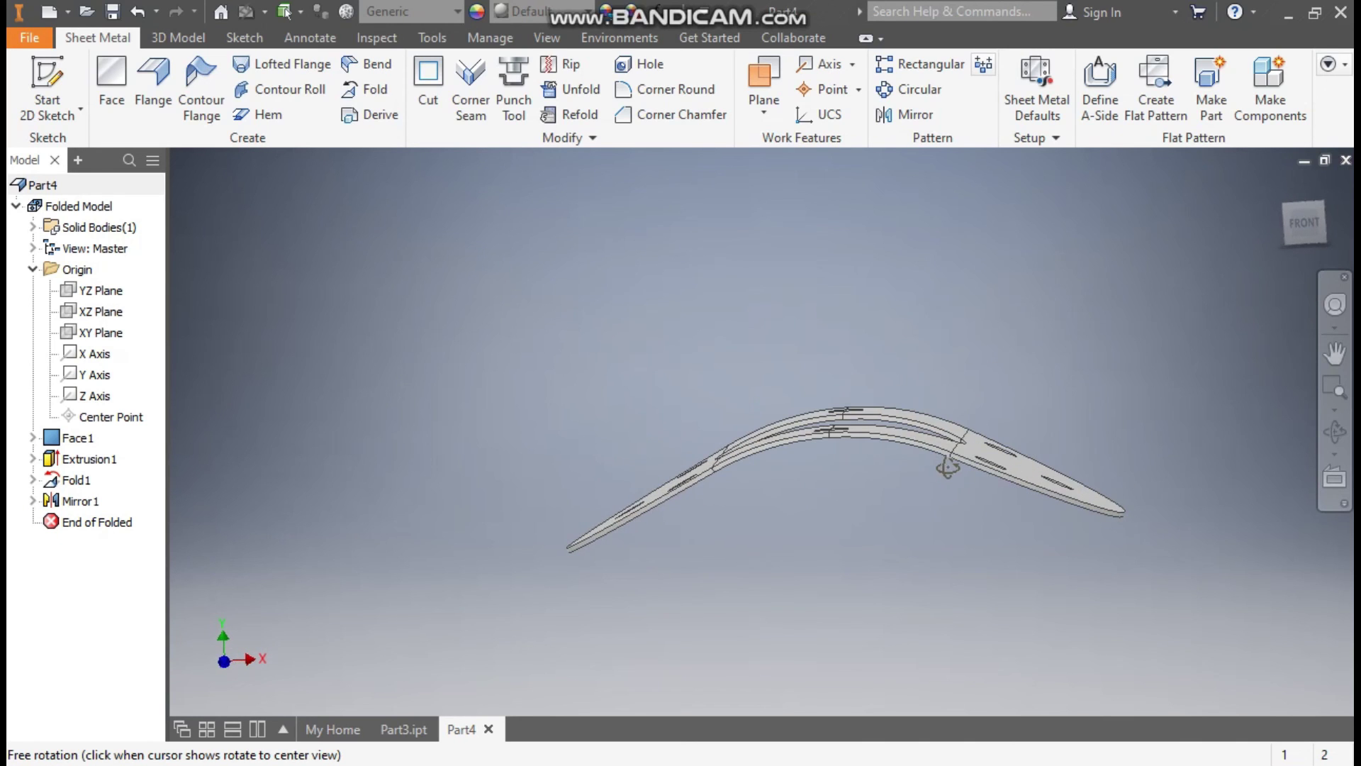
pyautogui.click(1305, 225)
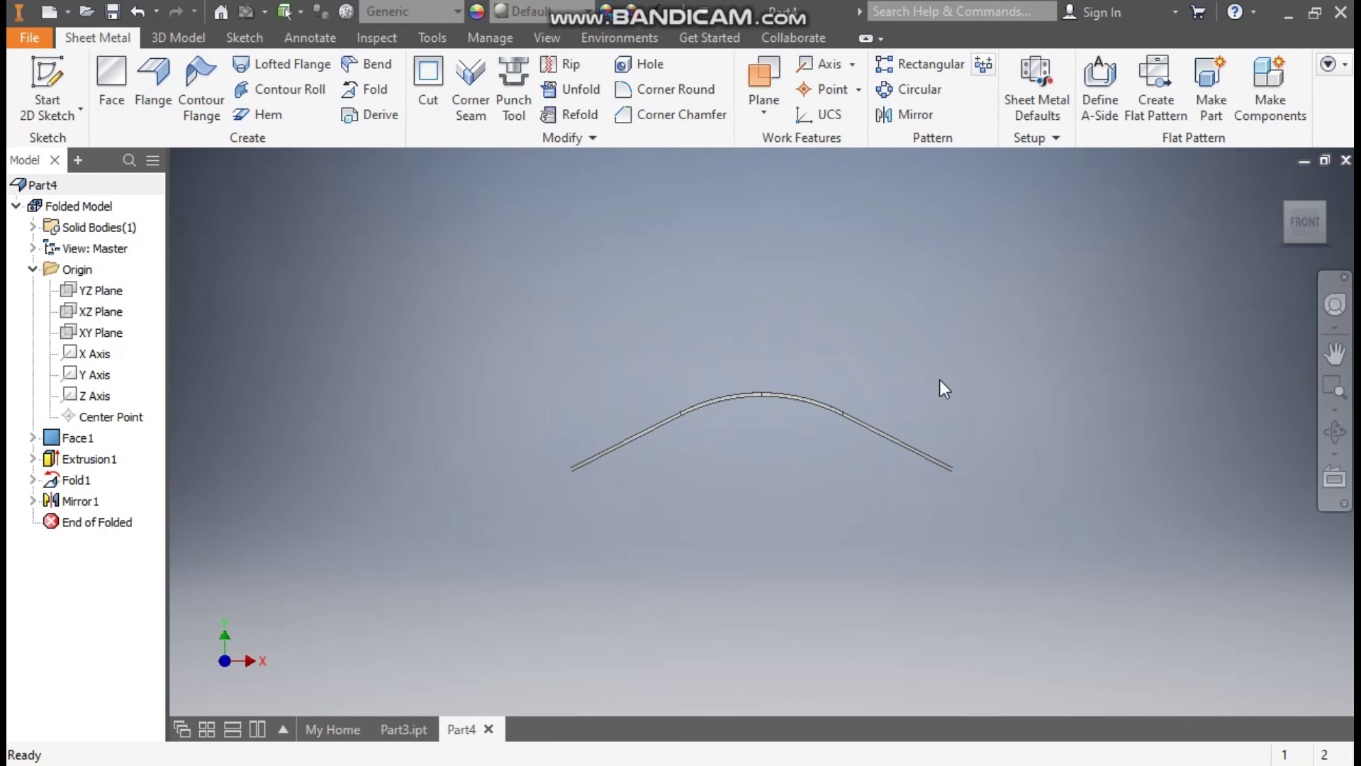
pyautogui.keyDown('shift'); pyautogui.moveTo(909, 372); pyautogui.dragTo(1086, 218, button='middle'); pyautogui.keyUp('shift')
pyautogui.click(1299, 227)
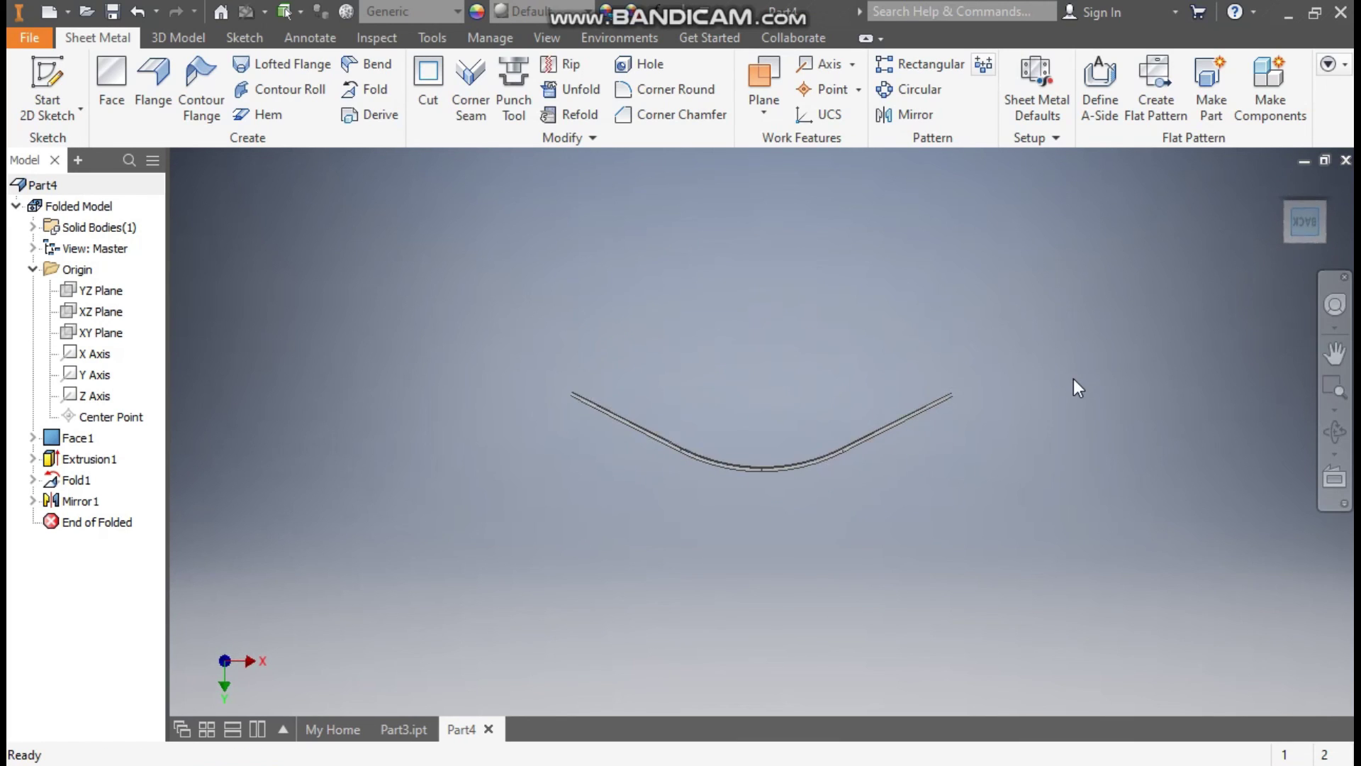
pyautogui.click(1279, 184)
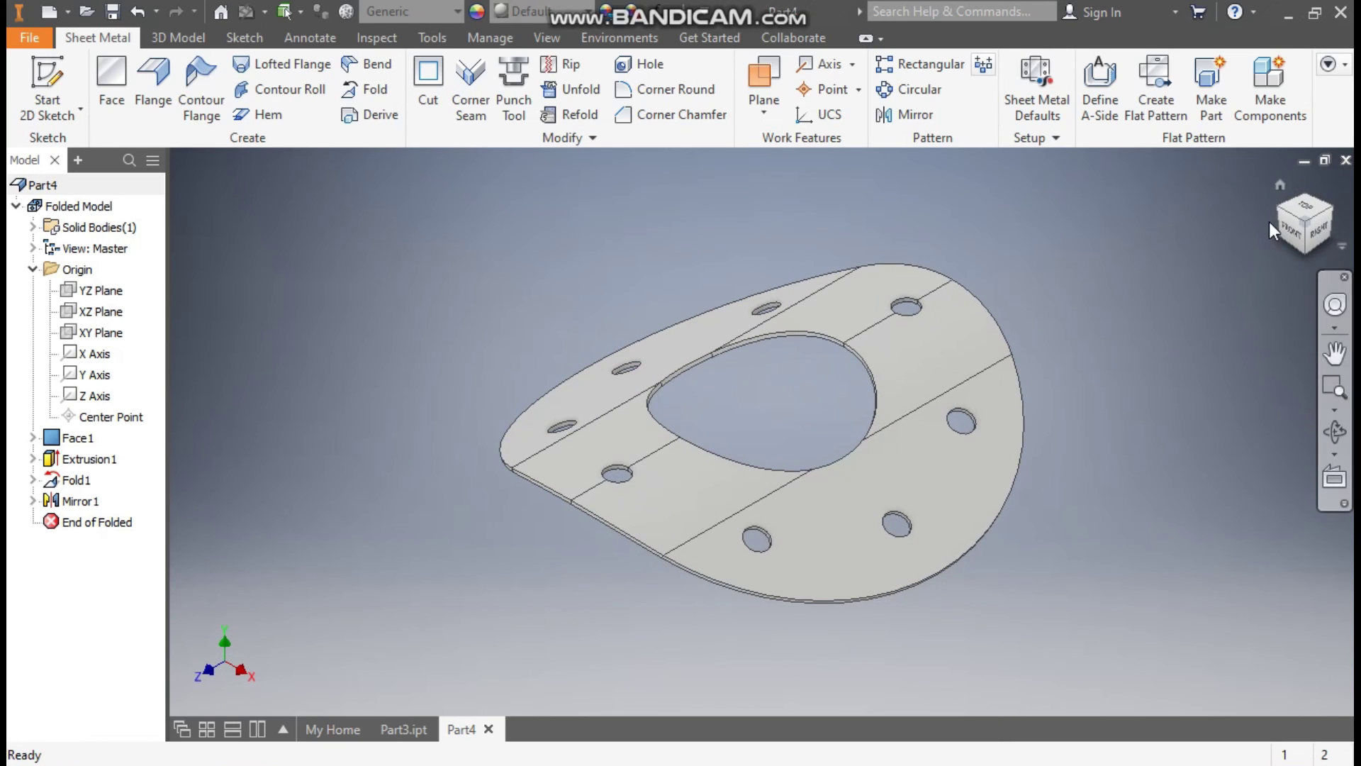
pyautogui.click(1275, 207)
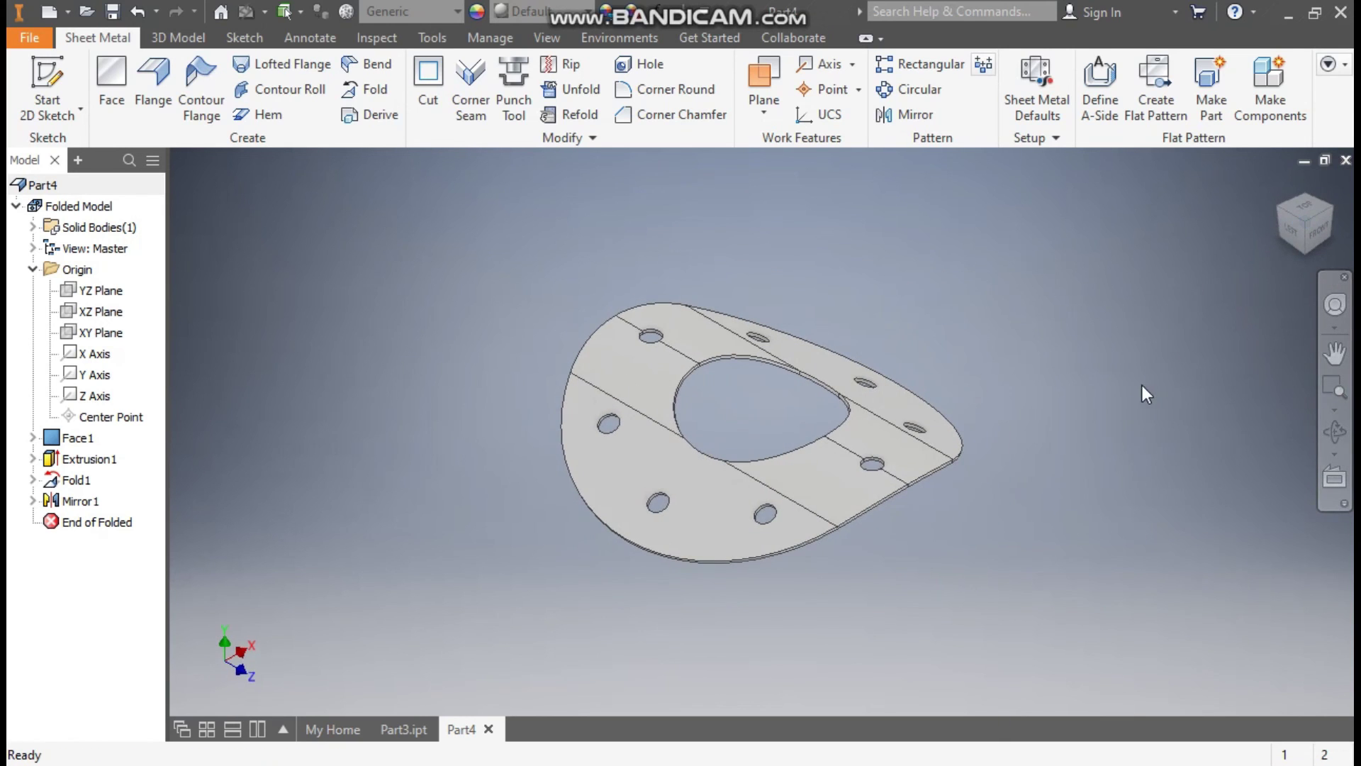
pyautogui.moveTo(996, 374); pyautogui.dragTo(1066, 358, button='middle')
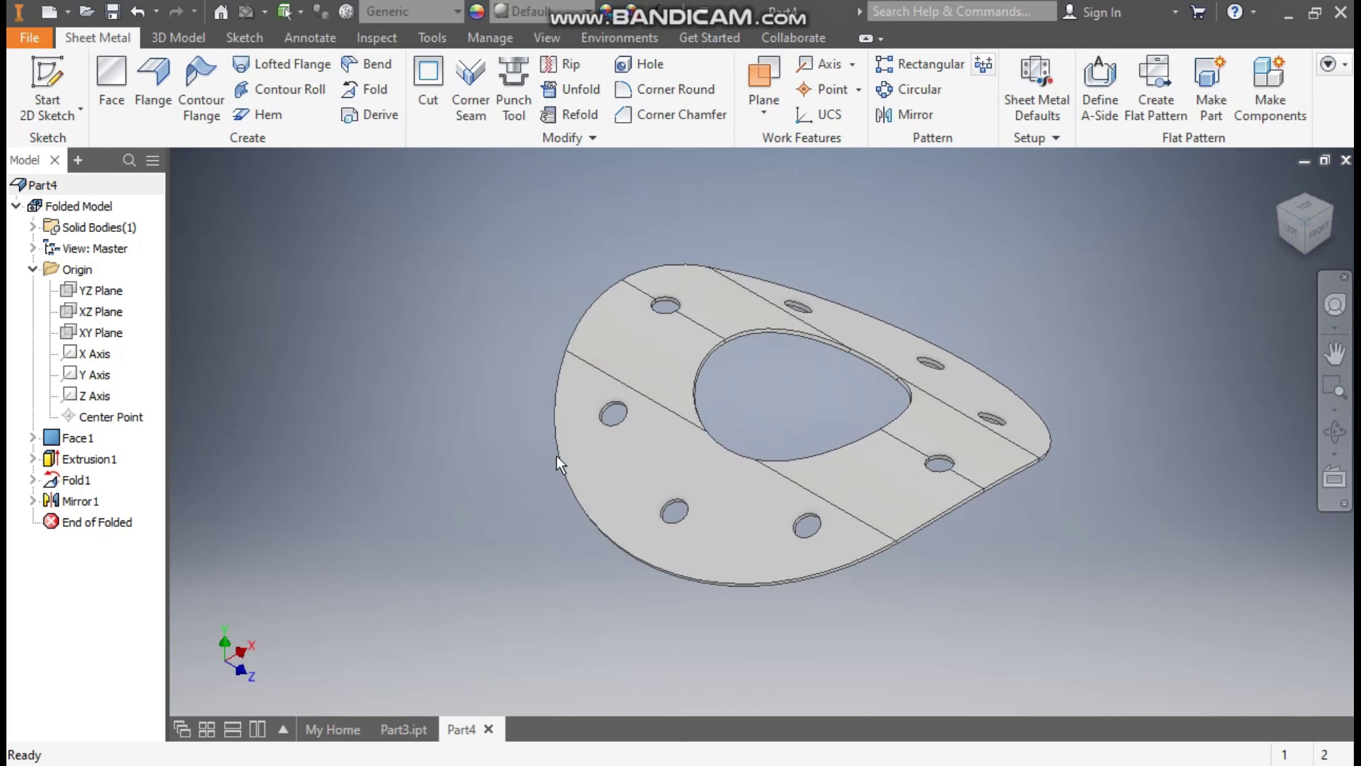
# - Create the flat pattern of the folded, holed ring
pyautogui.click(1152, 80)
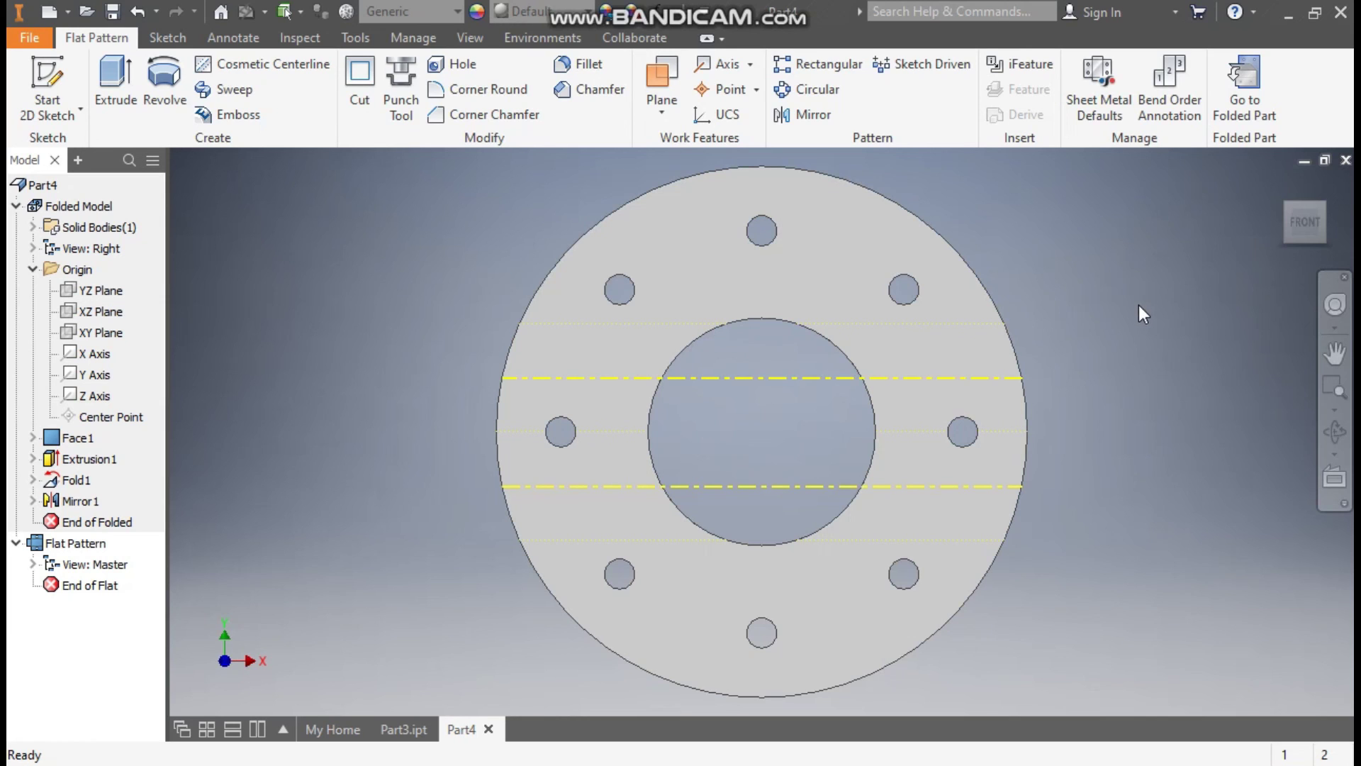
# - Switch back to Part4's folded model and apply the Cyan appearance so the curved plate shows blue
pyautogui.click(1245, 92)
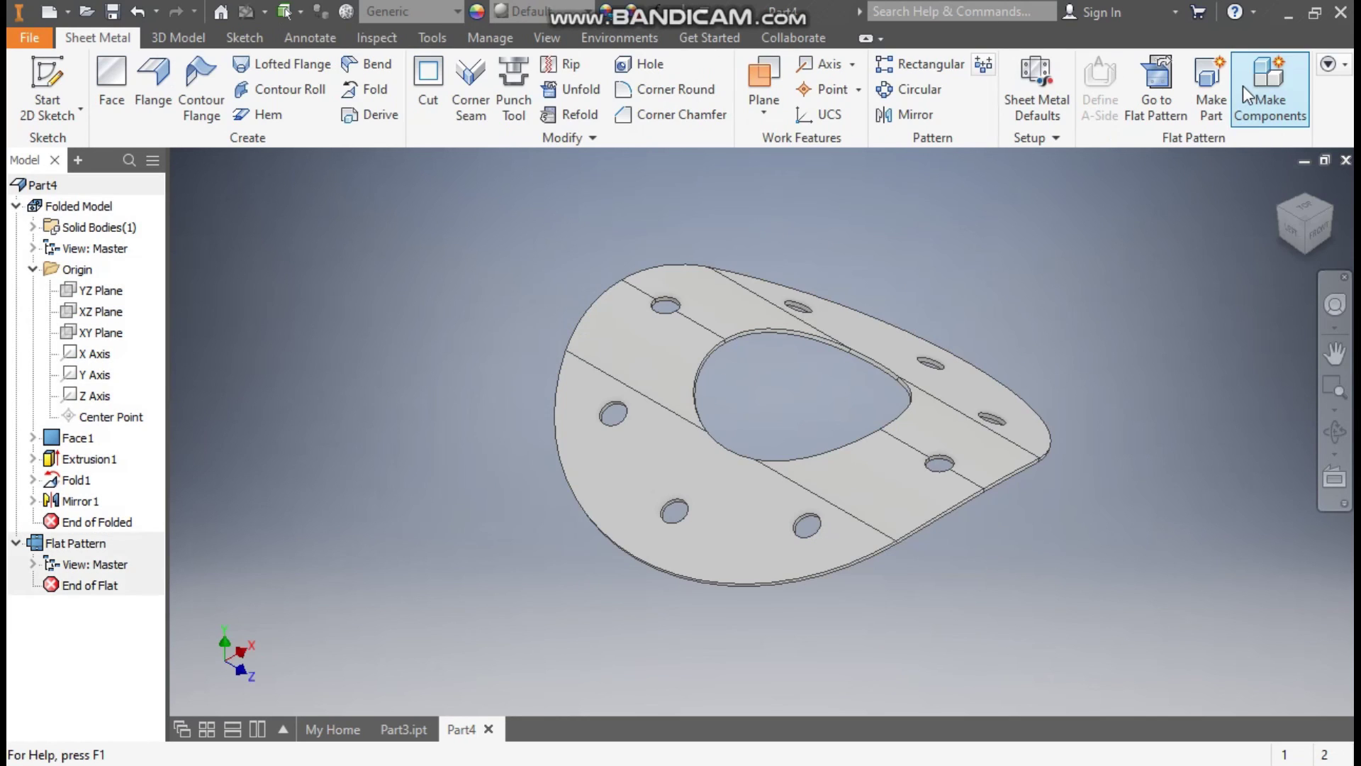
pyautogui.click(521, 10)
pyautogui.scroll(2, 601, 283)
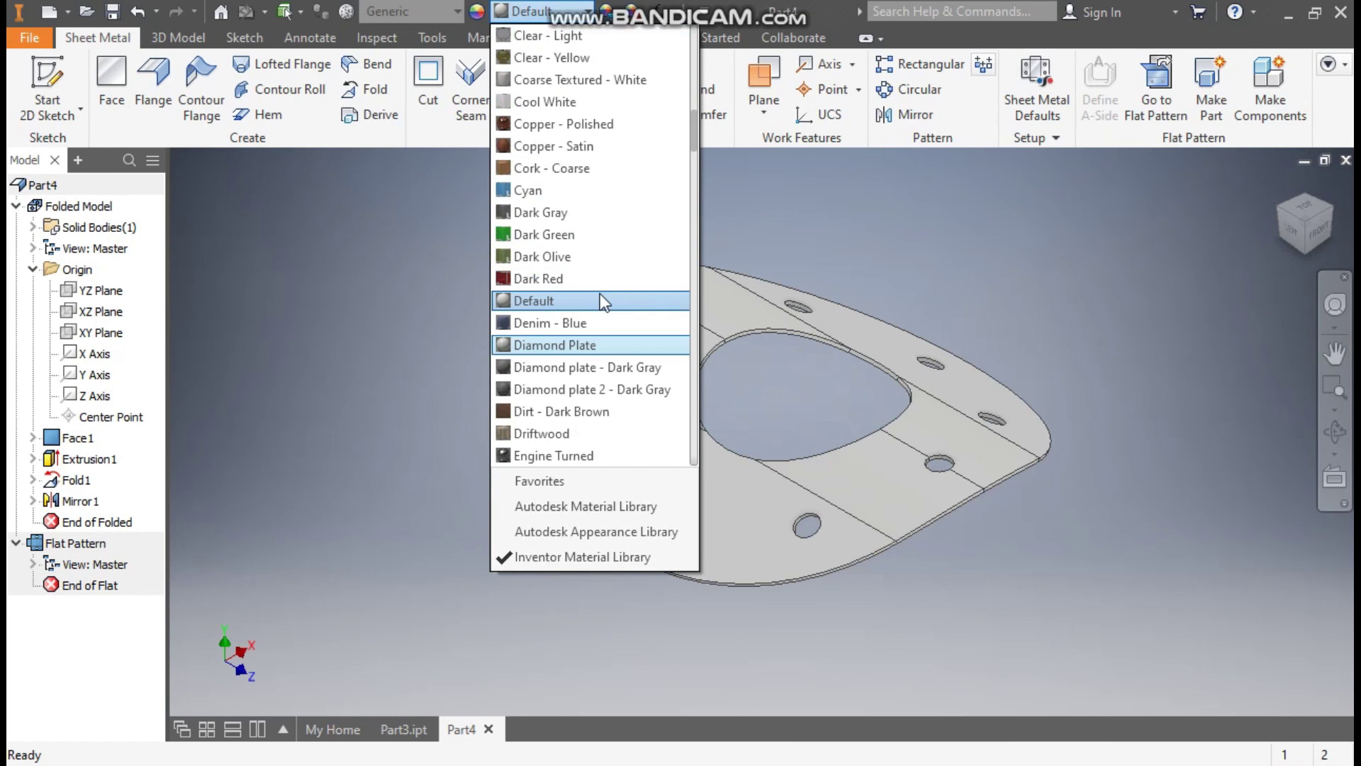
pyautogui.click(535, 190)
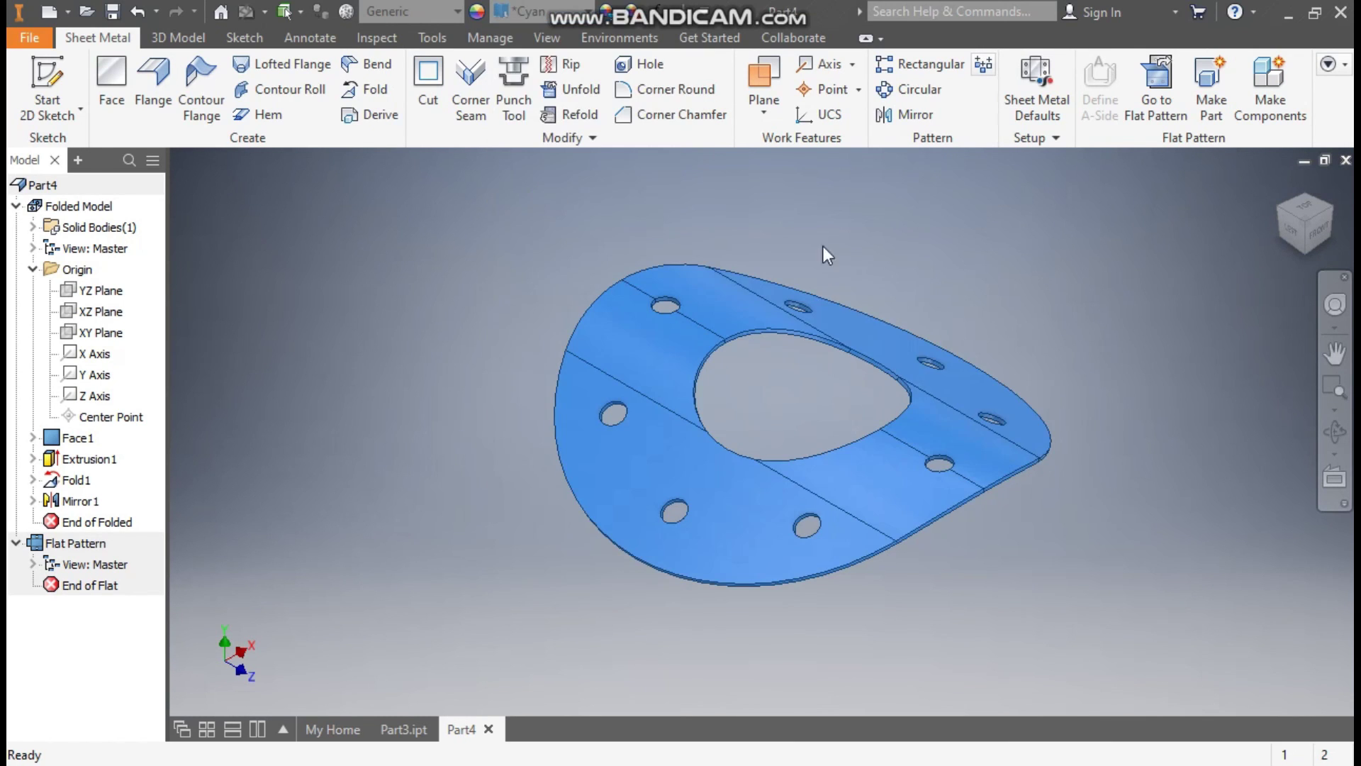
pyautogui.keyDown('shift'); pyautogui.moveTo(901, 292); pyautogui.dragTo(990, 300, button='middle'); pyautogui.keyUp('shift')
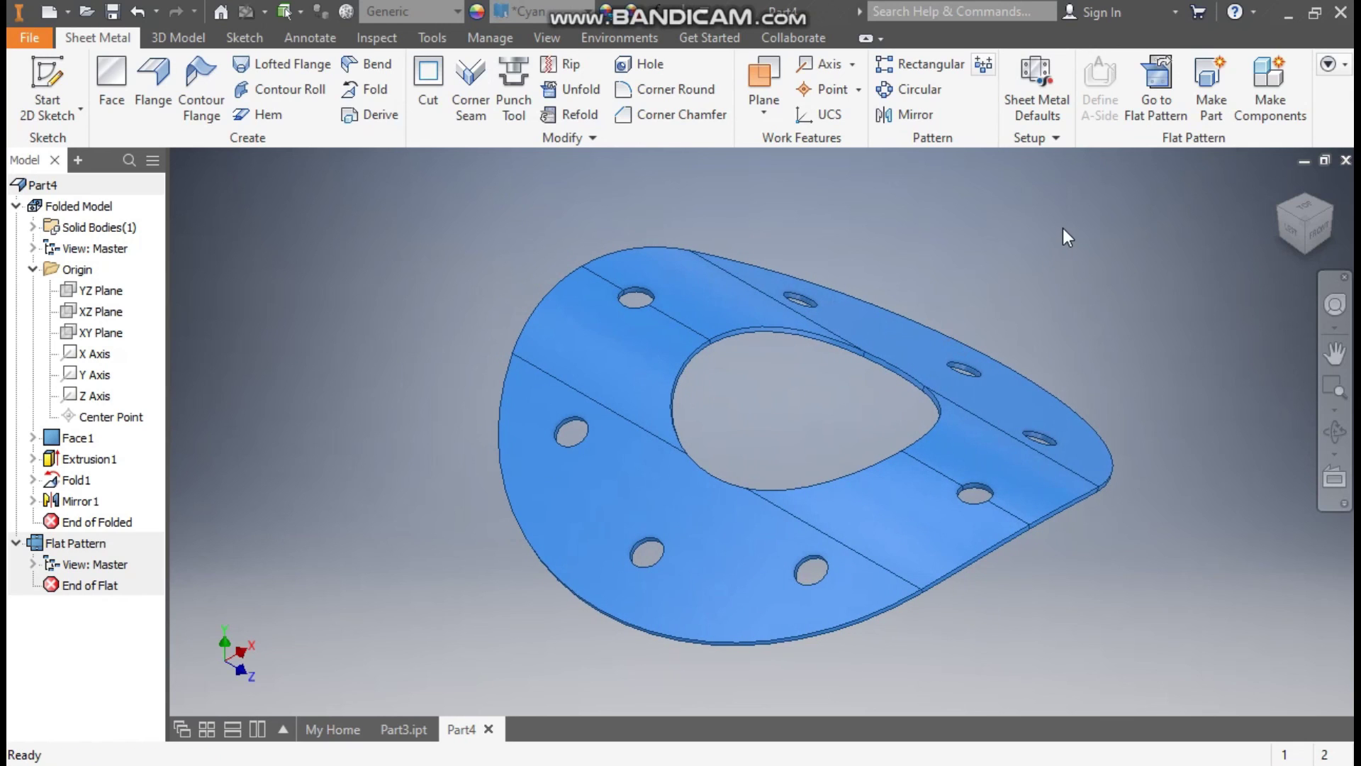